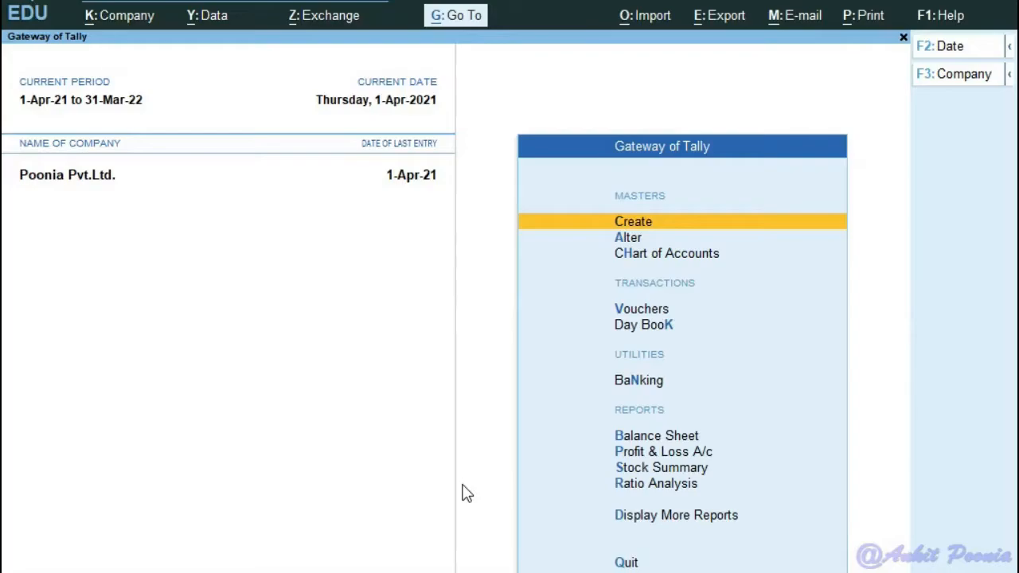
Step: Open a new purchase voucher for the company
{"action": "key", "text": "Down"}
{"action": "key", "text": "Down"}
{"action": "key", "text": "Down"}
{"action": "key", "text": "Down"}
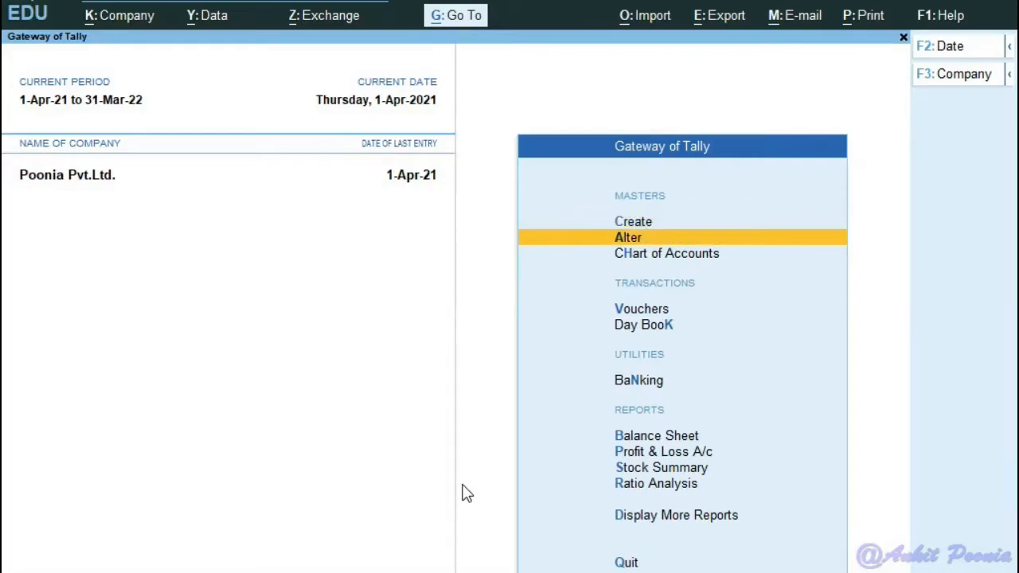
{"action": "key", "text": "Up"}
{"action": "key", "text": "Return"}
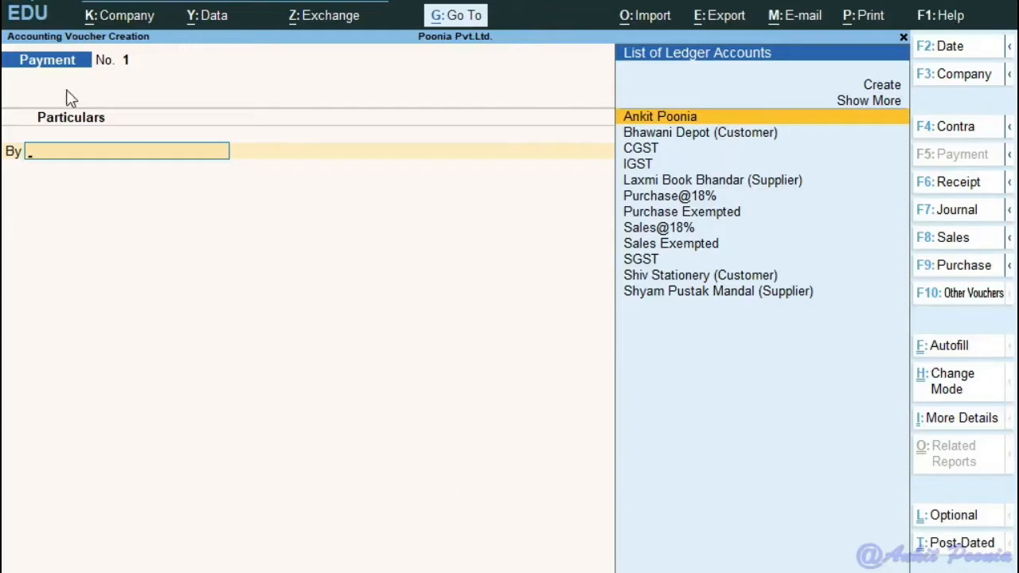
{"action": "left_click", "coordinate": [937, 276]}
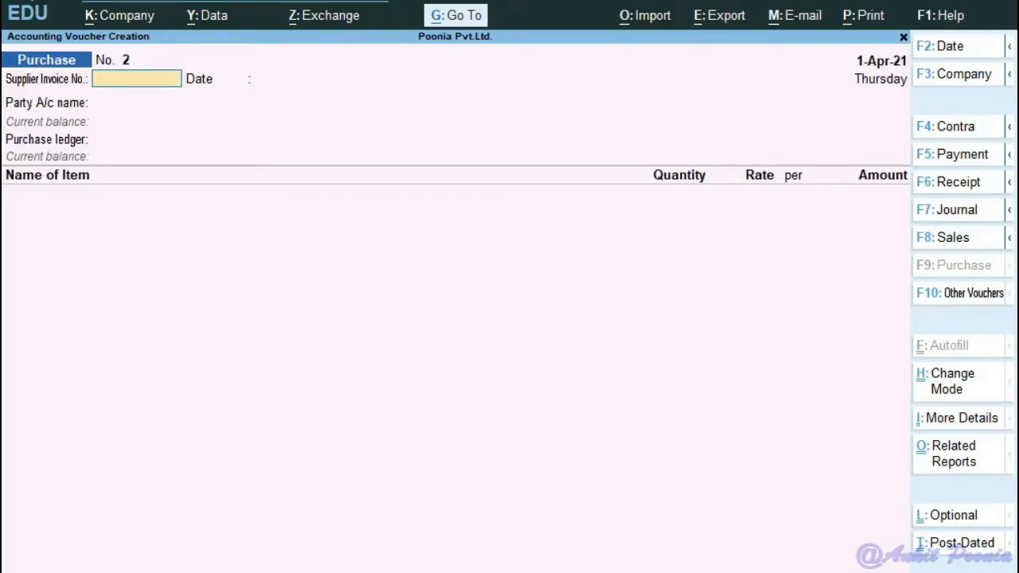
Step: Change the purchase voucher date to 2-4-2021
{"action": "key", "text": "alt+Tab"}
{"action": "key", "text": "F2"}
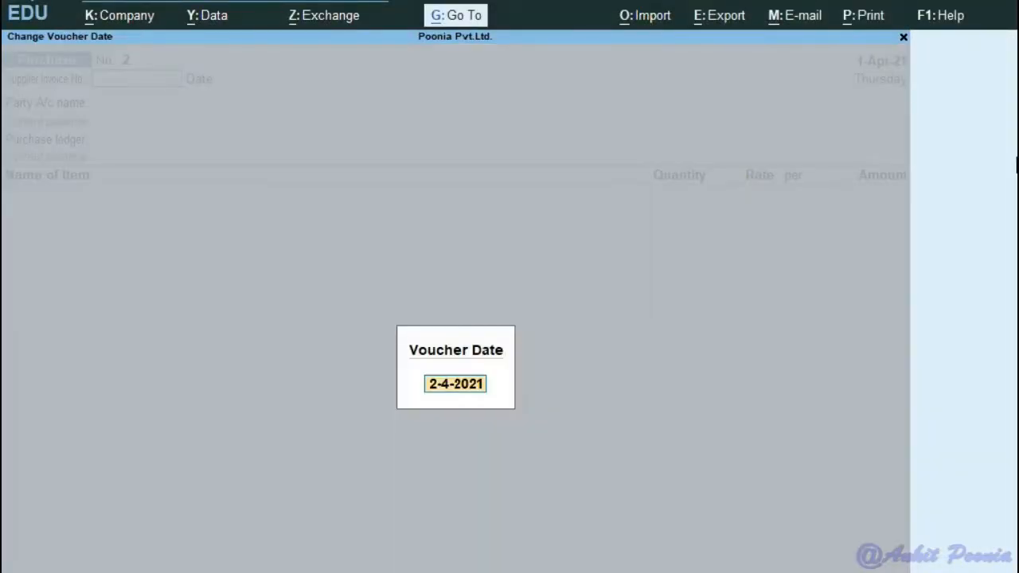
{"action": "type", "text": "2.4"}
{"action": "key", "text": "Return"}
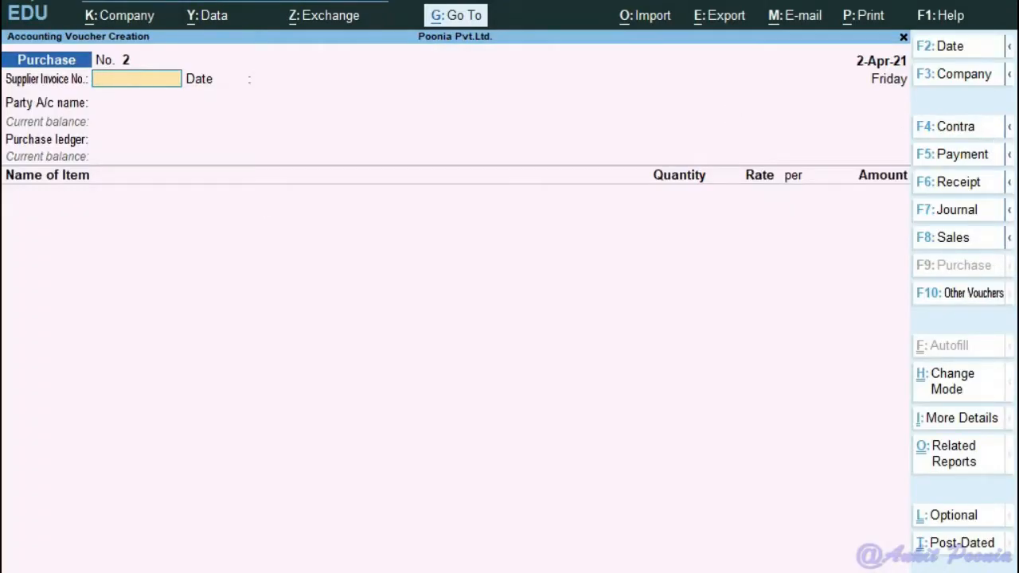
Step: Enter 02 as the supplier invoice number, as in the sample bill, and accept the default invoice date
{"action": "left_click", "coordinate": [647, 570]}
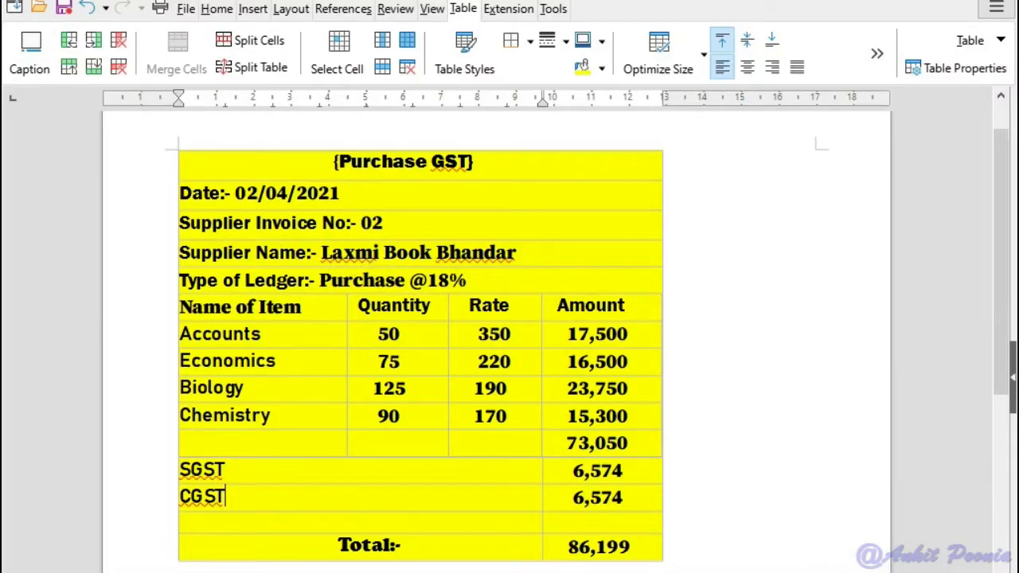
{"action": "left_click", "coordinate": [550, 570]}
{"action": "type", "text": "02"}
{"action": "key", "text": "Return"}
{"action": "key", "text": "Return"}
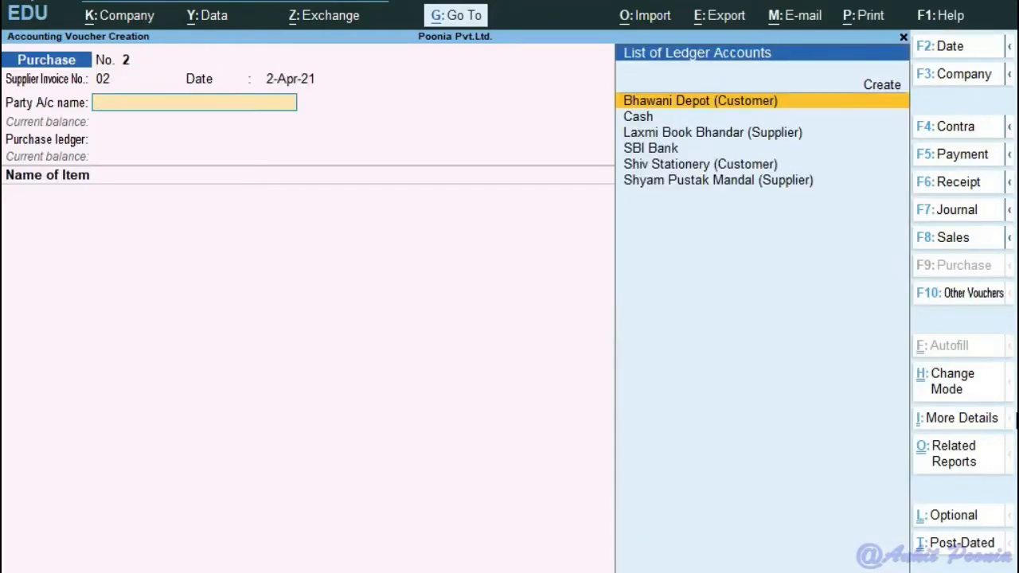
Step: Choose Laxmi Book Bhandar (Supplier) as the party account and accept the receipt details left blank
{"action": "key", "text": "Down"}
{"action": "key", "text": "Down"}
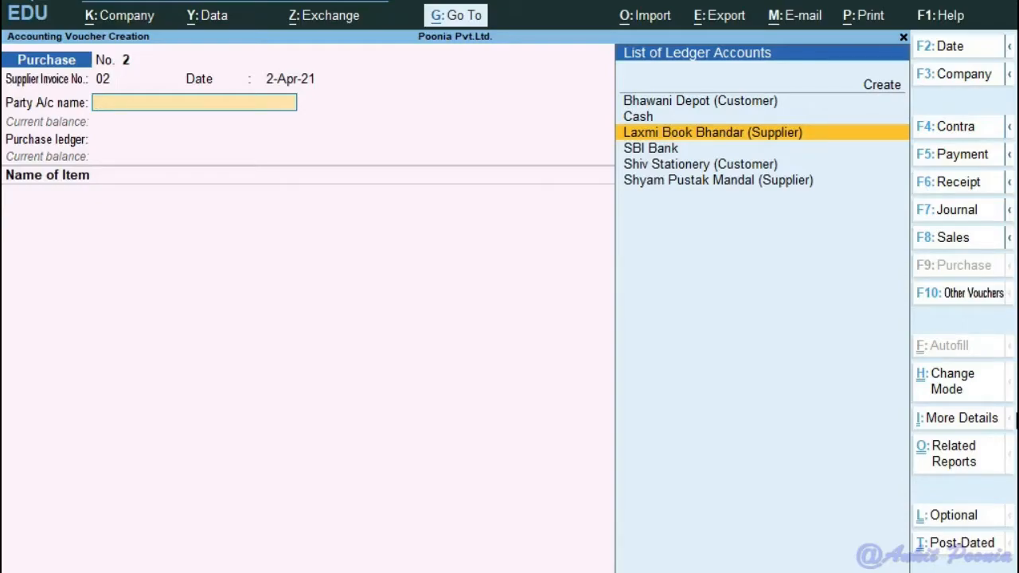
{"action": "key", "text": "Return"}
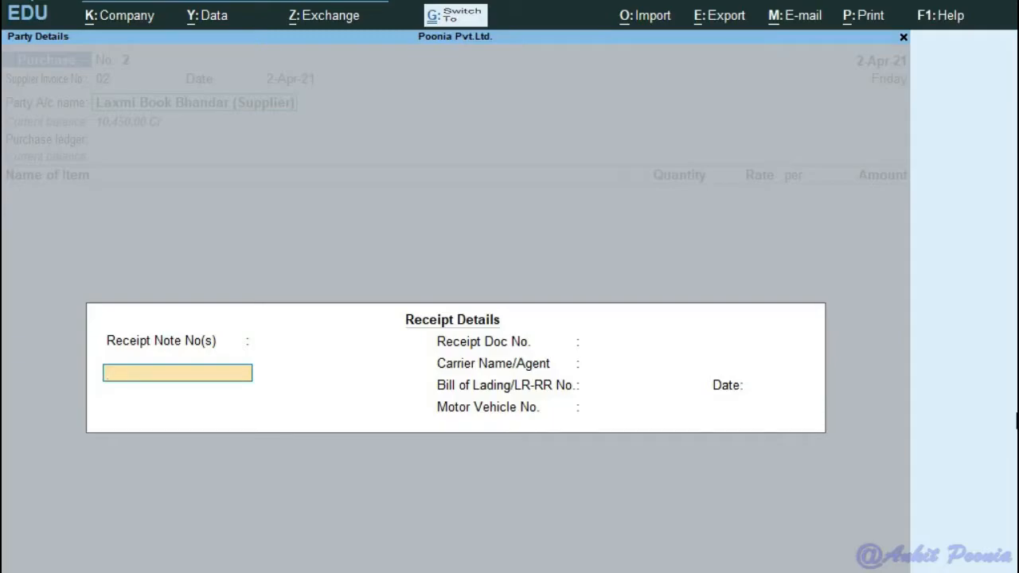
{"action": "key", "text": "ctrl+a"}
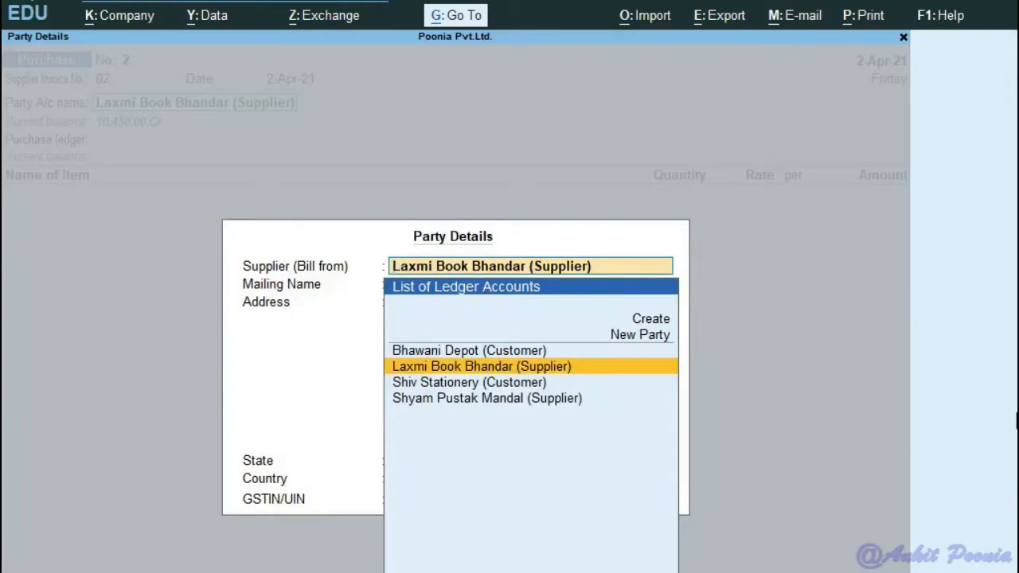
Step: Accept the supplier's default party details and choose Purchase@18% as the purchase ledger
{"action": "key", "text": "Return"}
{"action": "key", "text": "Return"}
{"action": "key", "text": "Return"}
{"action": "key", "text": "Return"}
{"action": "key", "text": "Return"}
{"action": "key", "text": "Return"}
{"action": "key", "text": "Return"}
{"action": "key", "text": "Return"}
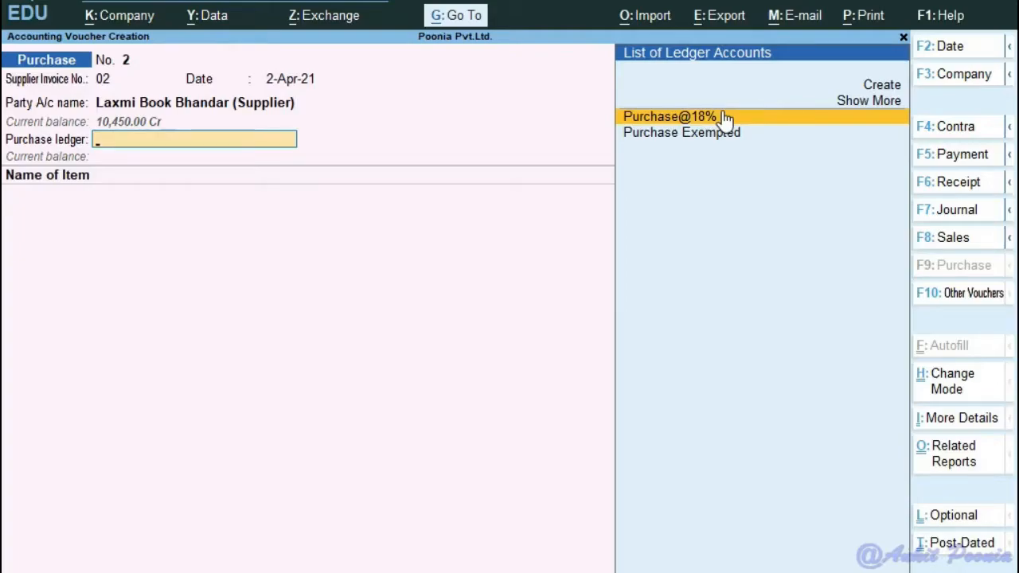
{"action": "left_click", "coordinate": [724, 117]}
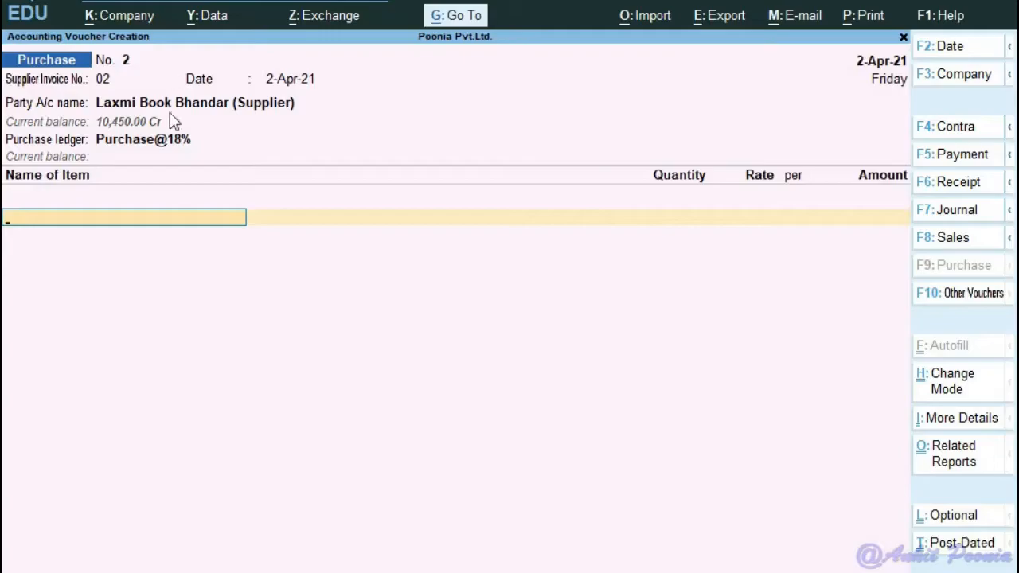
Step: Add the stock item Accounts with a quantity of 50 and a rate of 350, as in the sample bill
{"action": "key", "text": "alt+Tab"}
{"action": "key", "text": "space"}
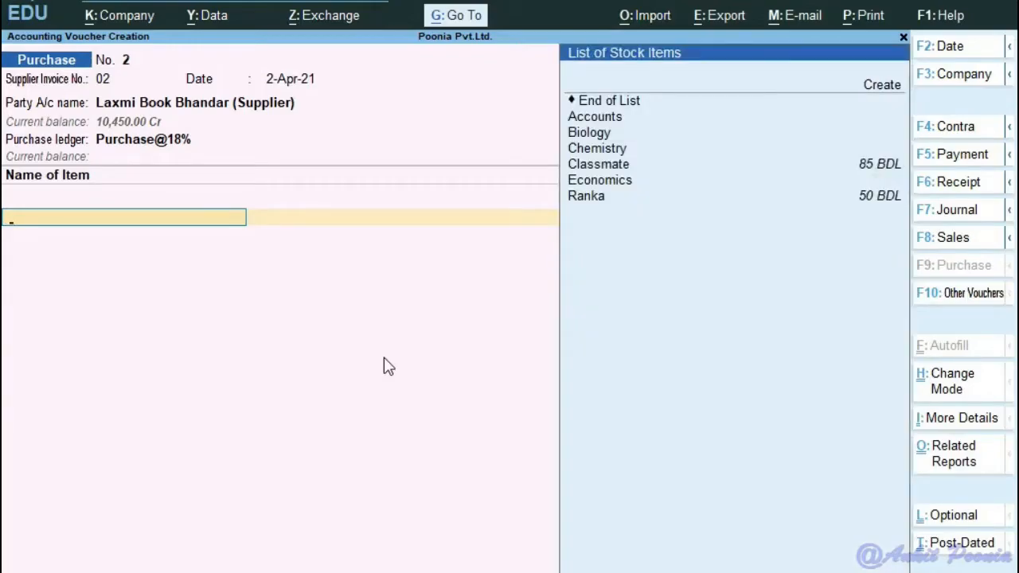
{"action": "key", "text": "Down"}
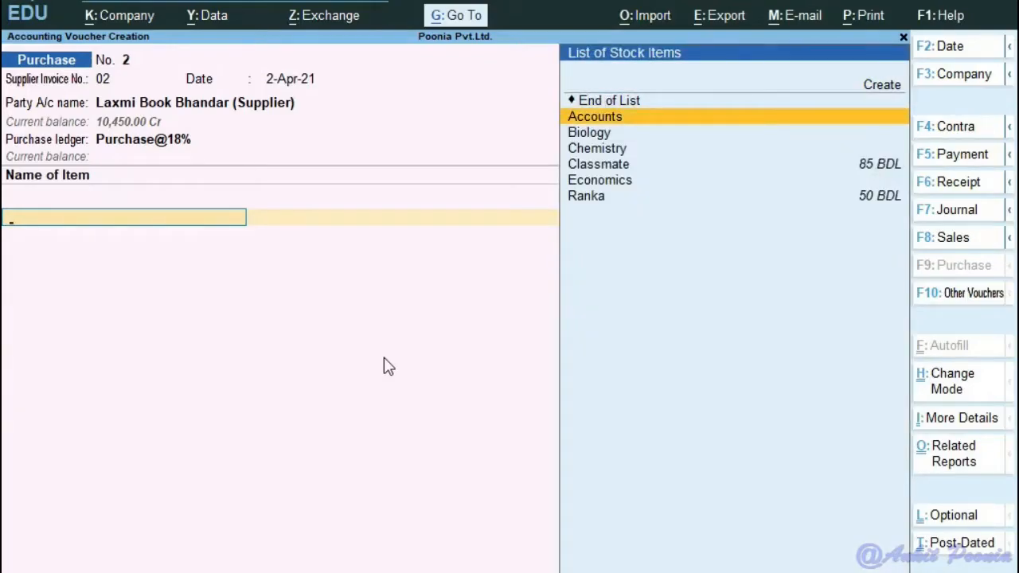
{"action": "key", "text": "Return"}
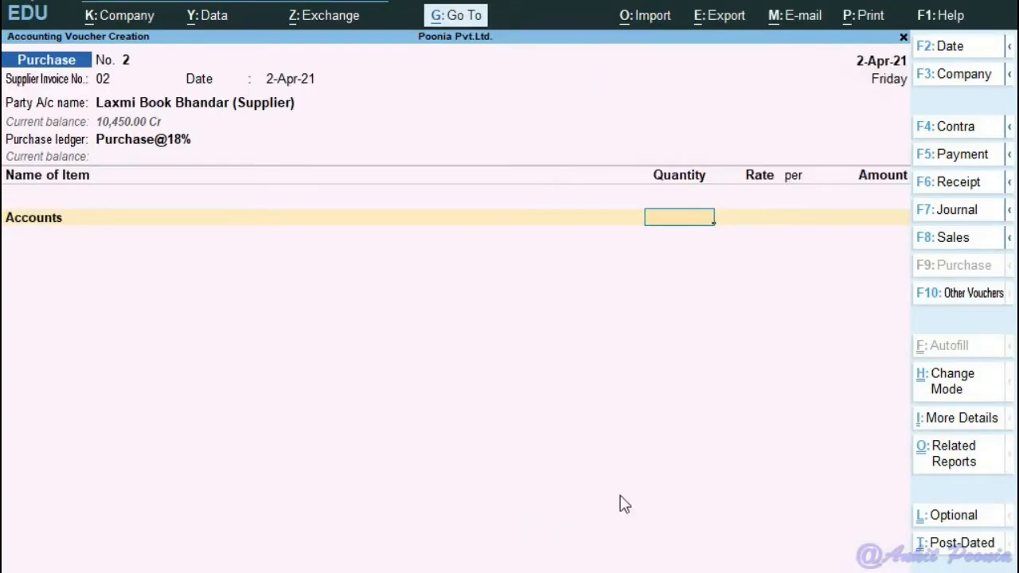
{"action": "left_click", "coordinate": [422, 571]}
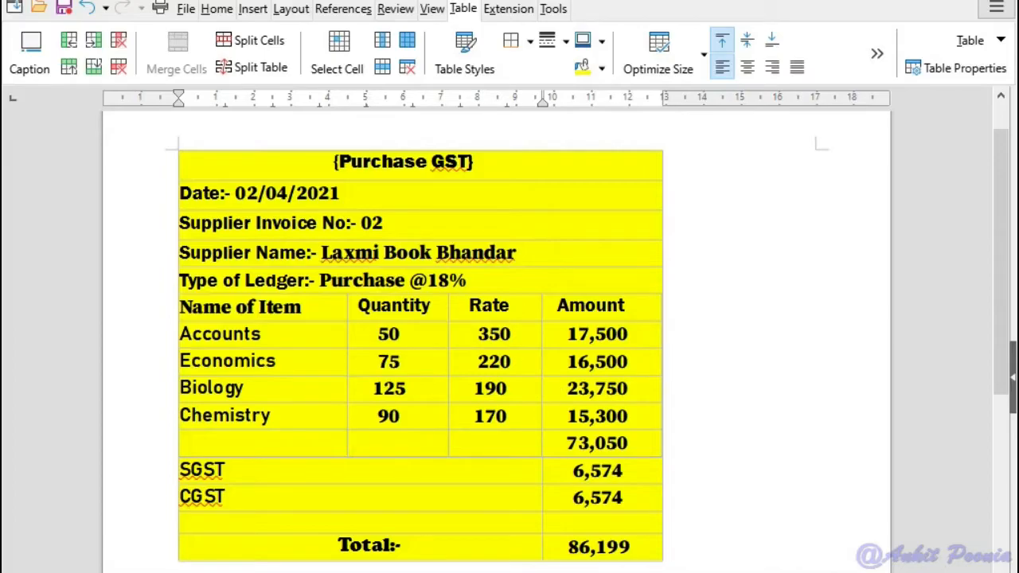
{"action": "left_click", "coordinate": [700, 571]}
{"action": "type", "text": "50"}
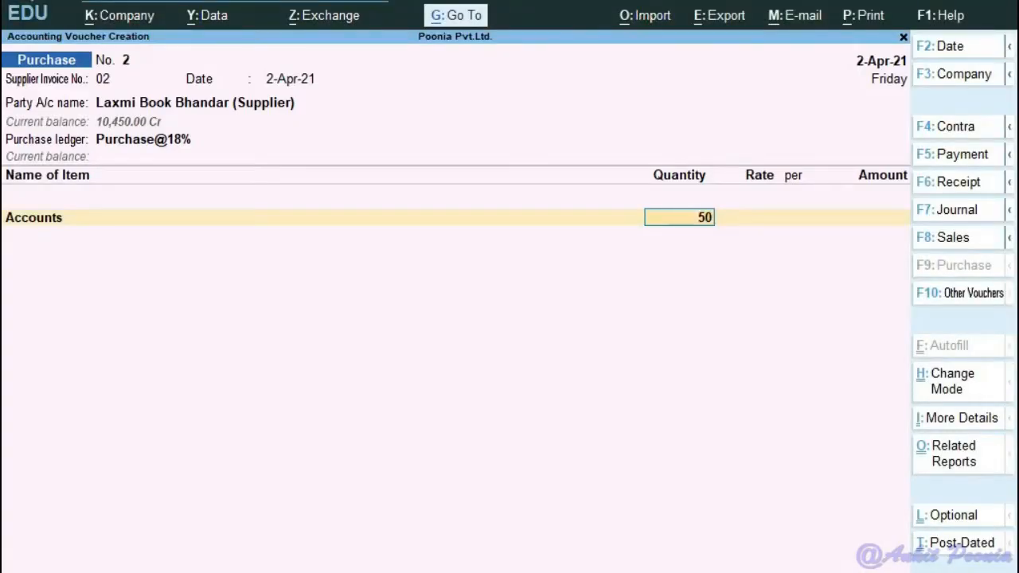
{"action": "key", "text": "Return"}
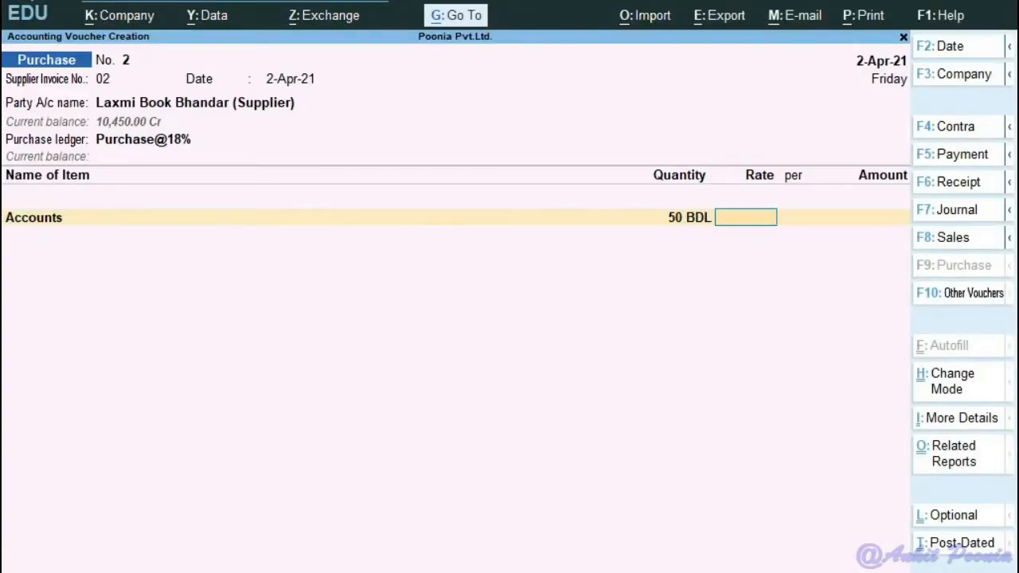
{"action": "type", "text": "350"}
{"action": "key", "text": "Return"}
{"action": "key", "text": "Return"}
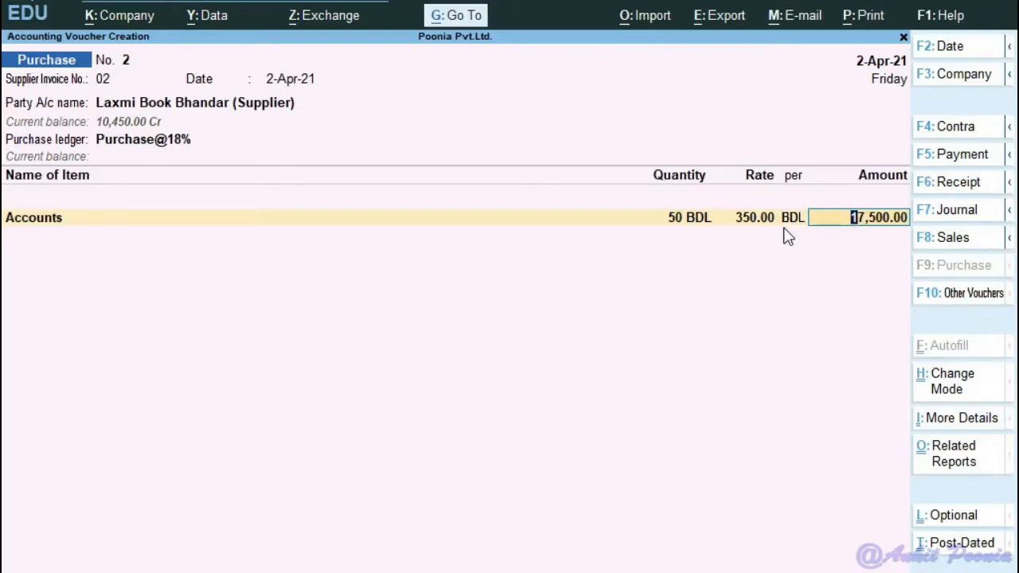
{"action": "key", "text": "Return"}
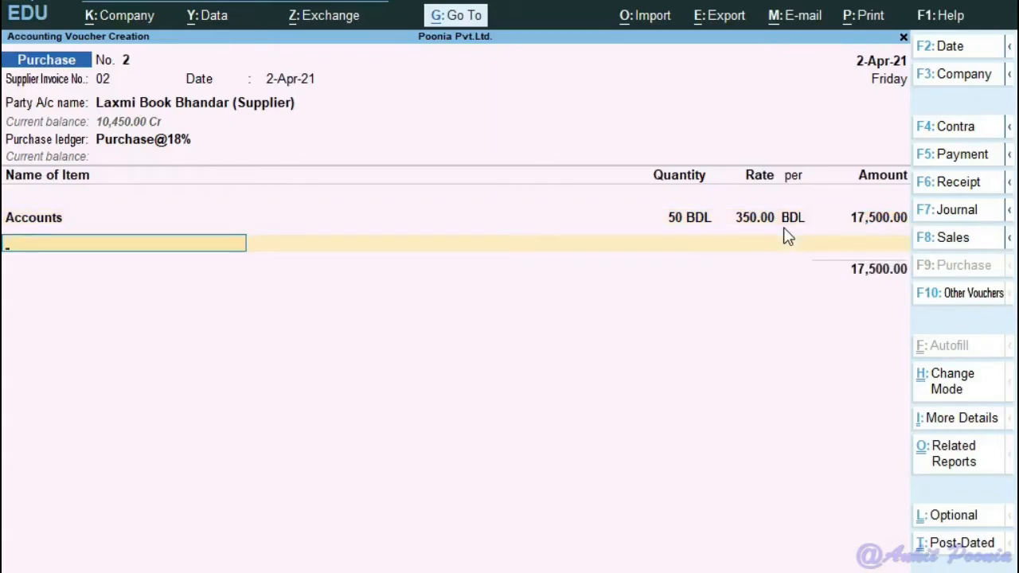
Step: Add the stock item Economics with a quantity of 75 and a rate of 220 on the second line
{"action": "key", "text": "Down"}
{"action": "key", "text": "Down"}
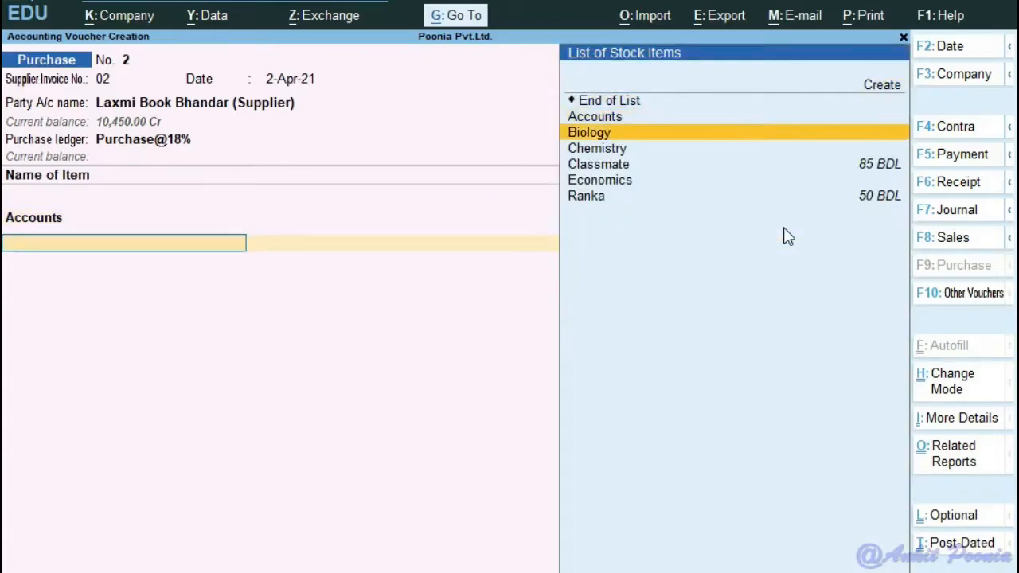
{"action": "key", "text": "Down"}
{"action": "key", "text": "Down"}
{"action": "key", "text": "Down"}
{"action": "key", "text": "Return"}
{"action": "key", "text": "alt+Tab"}
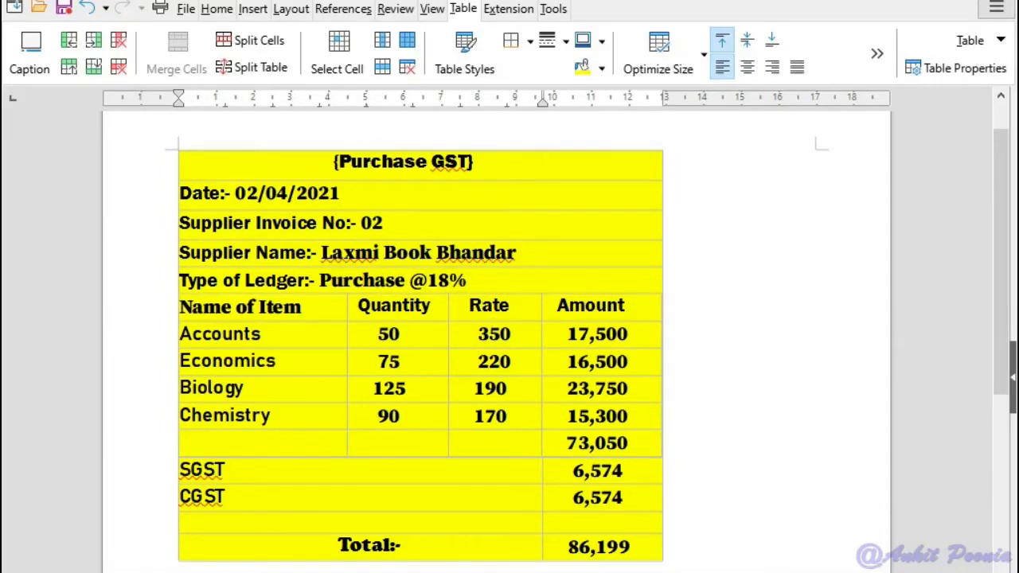
{"action": "key", "text": "alt+Tab"}
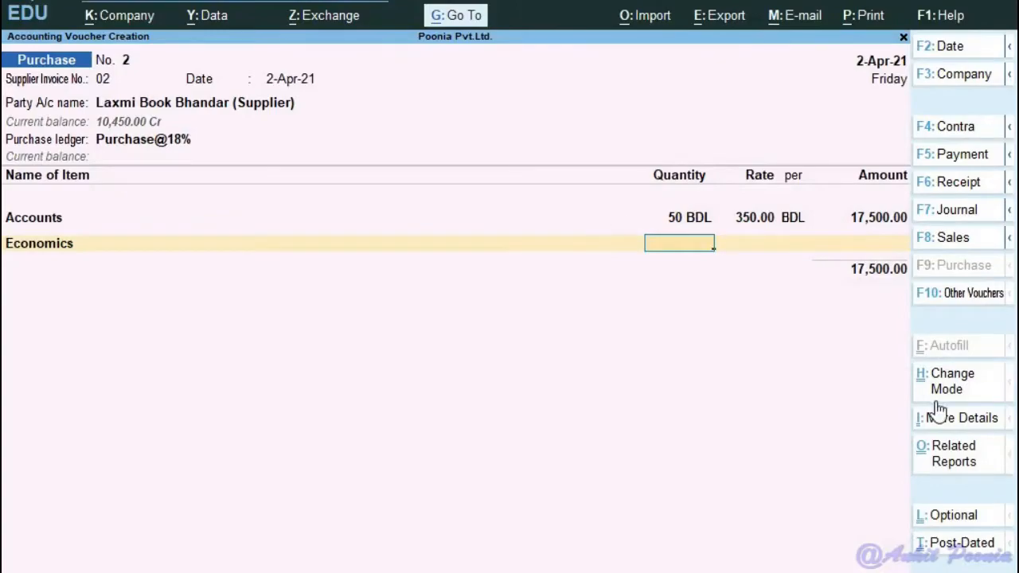
{"action": "type", "text": "75"}
{"action": "key", "text": "Return"}
{"action": "type", "text": "220"}
{"action": "key", "text": "Return"}
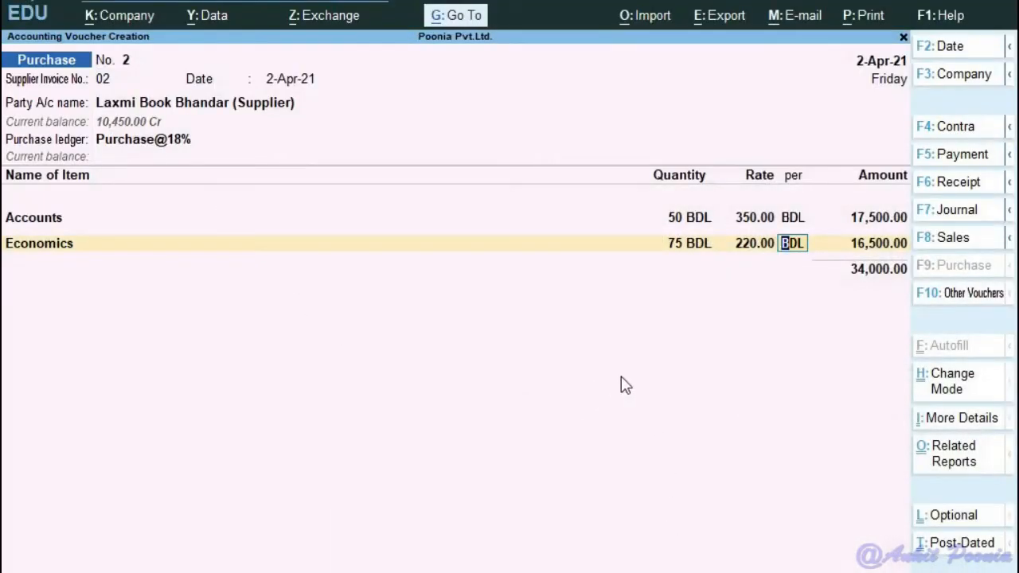
{"action": "key", "text": "Return"}
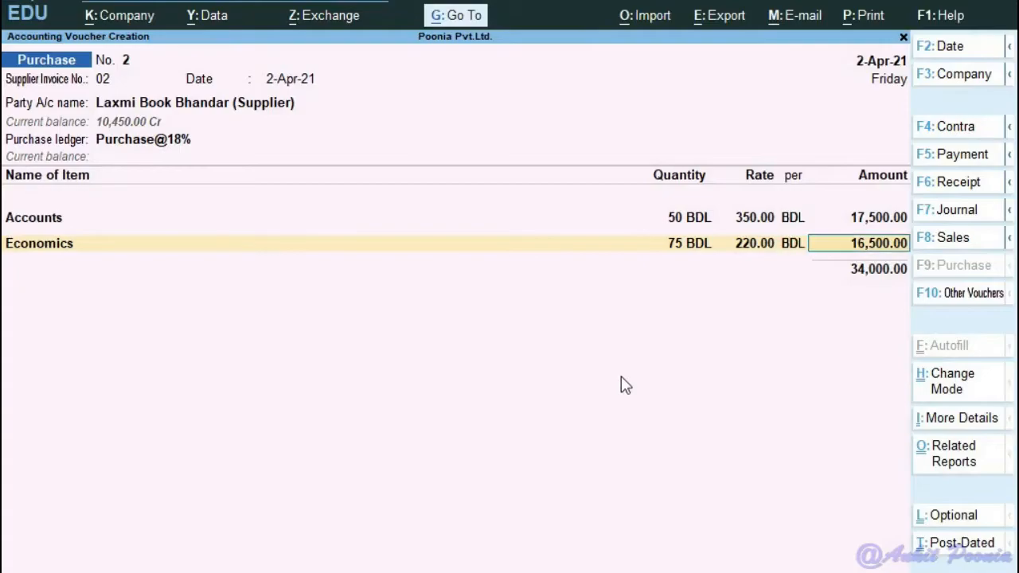
{"action": "key", "text": "Return"}
Step: Add the stock item Biology with a quantity of 125 and a rate of 190 on the third line
{"action": "key", "text": "Down"}
{"action": "key", "text": "Down"}
{"action": "key", "text": "Down"}
{"action": "key", "text": "Return"}
{"action": "type", "text": "125"}
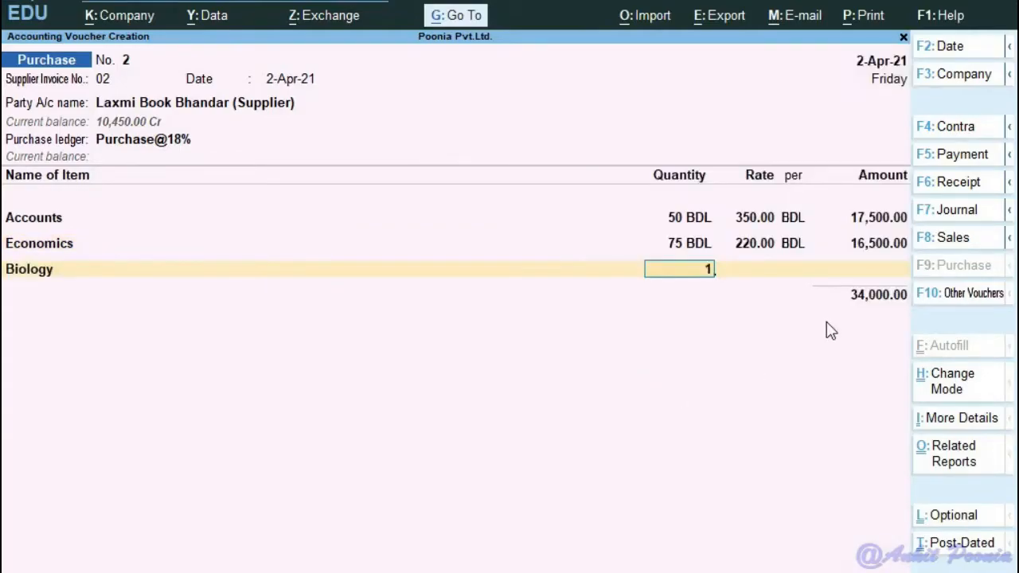
{"action": "key", "text": "Return"}
{"action": "type", "text": "190"}
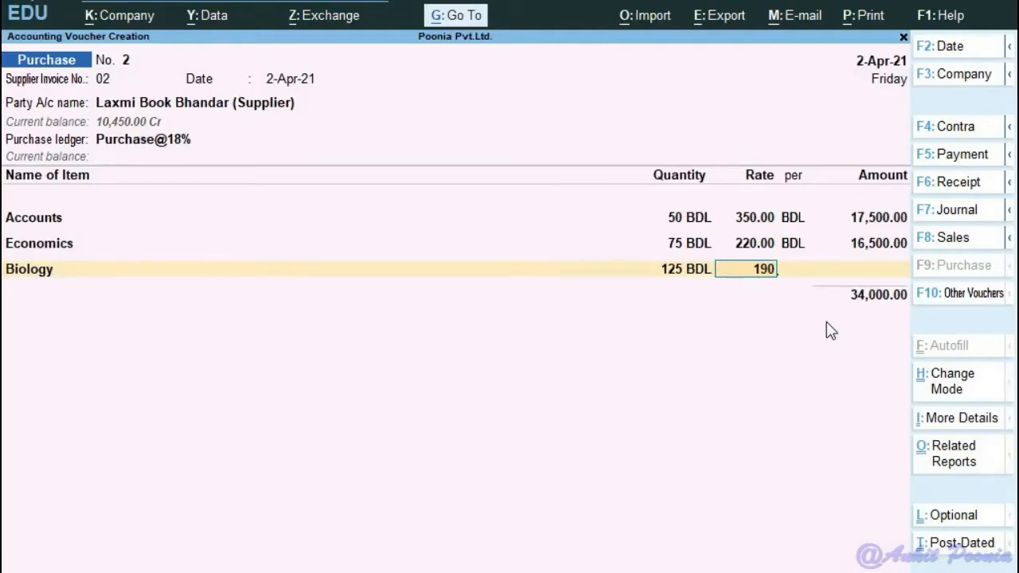
{"action": "key", "text": "Return"}
{"action": "key", "text": "Return"}
{"action": "key", "text": "Return"}
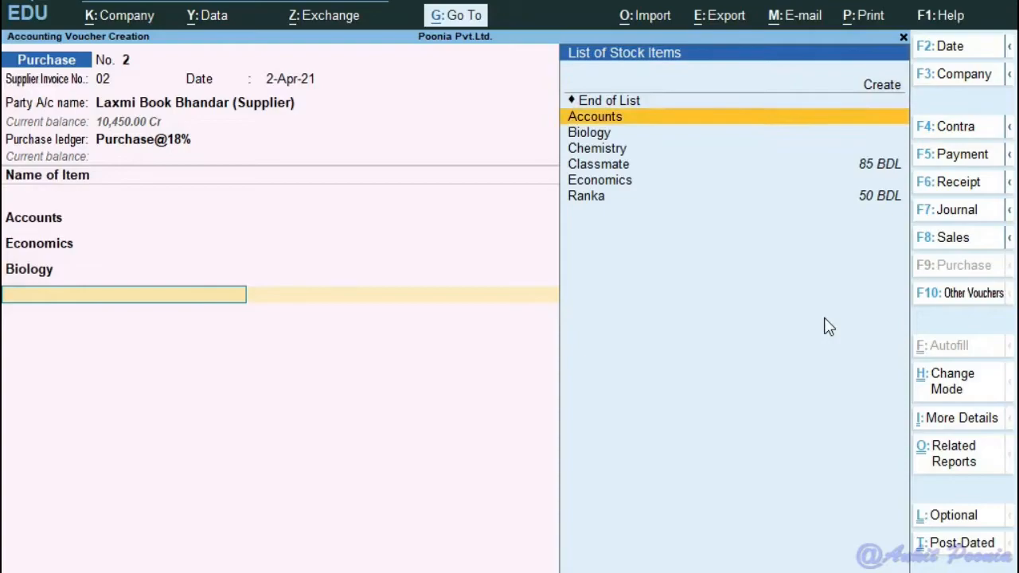
Step: Add the stock item Chemistry with a quantity of 90 and a rate of 170 on the fourth line
{"action": "key", "text": "Down"}
{"action": "key", "text": "Down"}
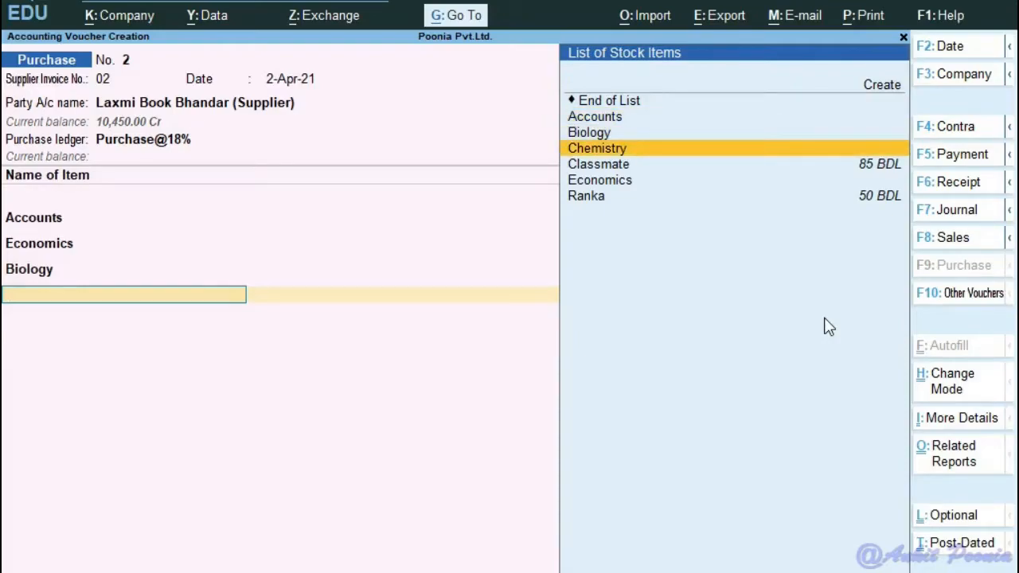
{"action": "key", "text": "Return"}
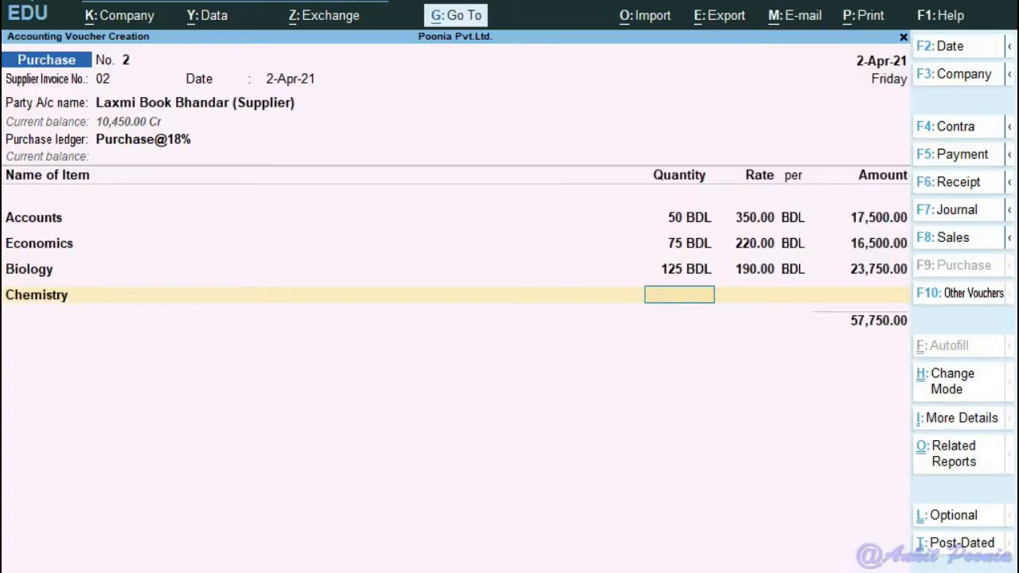
{"action": "key", "text": "alt+Tab"}
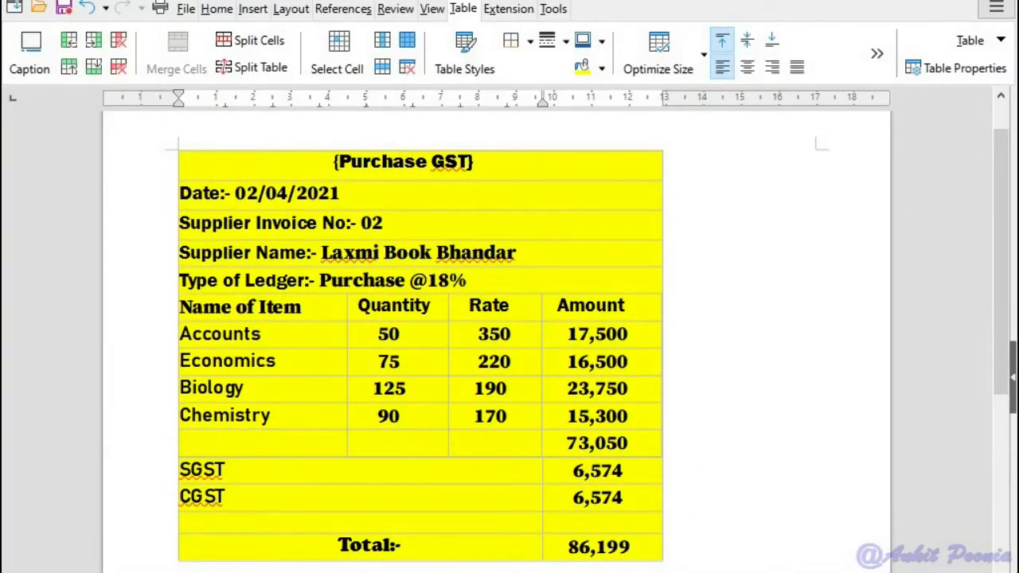
{"action": "key", "text": "alt+Tab"}
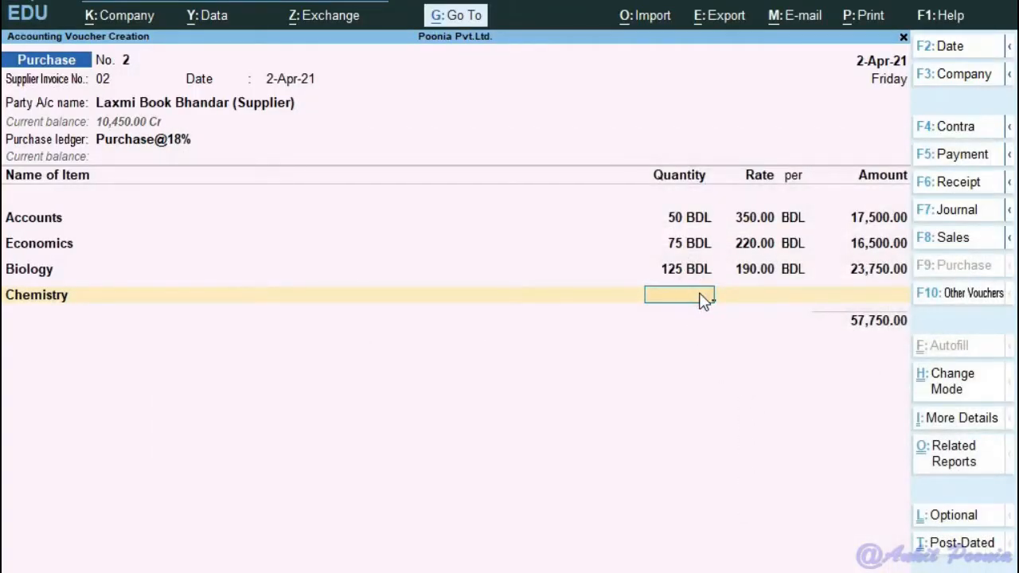
{"action": "type", "text": "90"}
{"action": "key", "text": "Return"}
{"action": "type", "text": "170"}
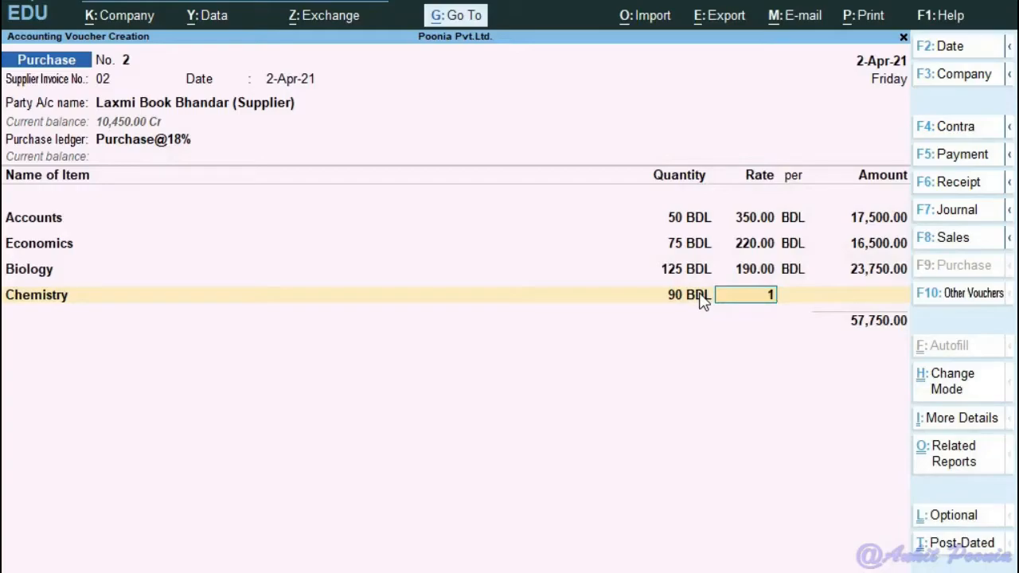
{"action": "key", "text": "Return"}
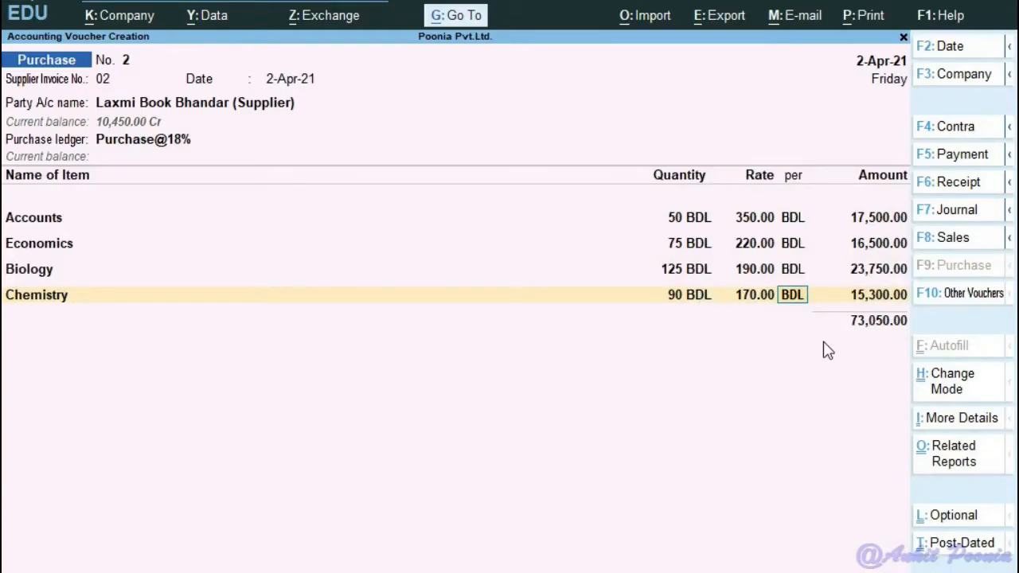
{"action": "key", "text": "Return"}
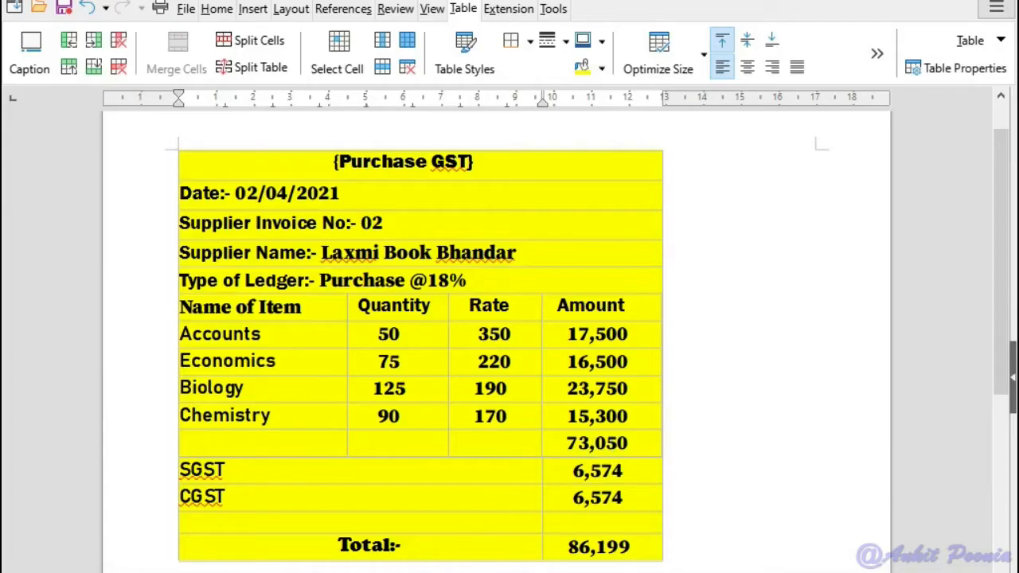
Step: Switch back to the purchase voucher in Tally and finish the stock item list after the Chemistry line
{"action": "left_click", "coordinate": [637, 572]}
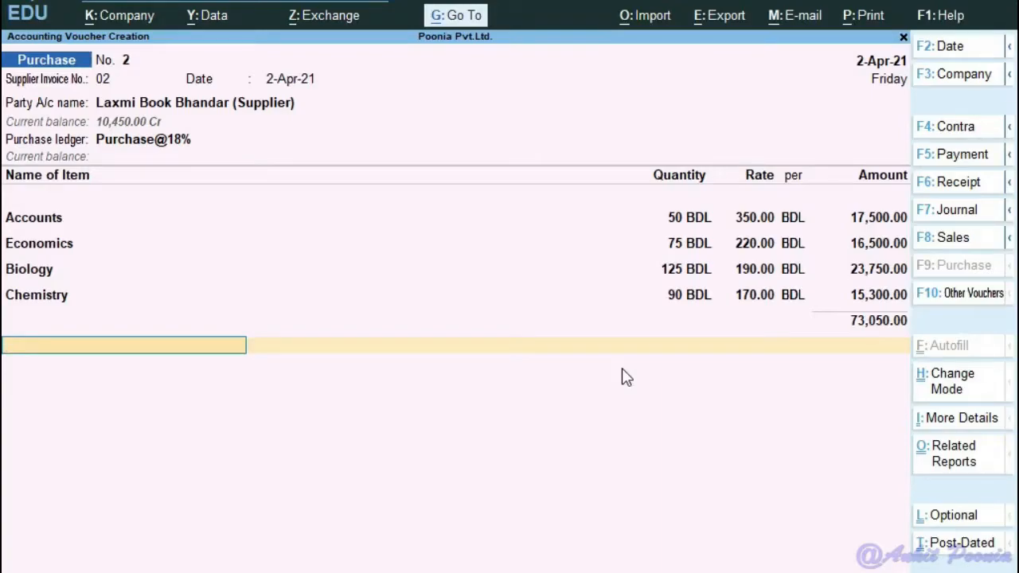
{"action": "key", "text": "BackSpace"}
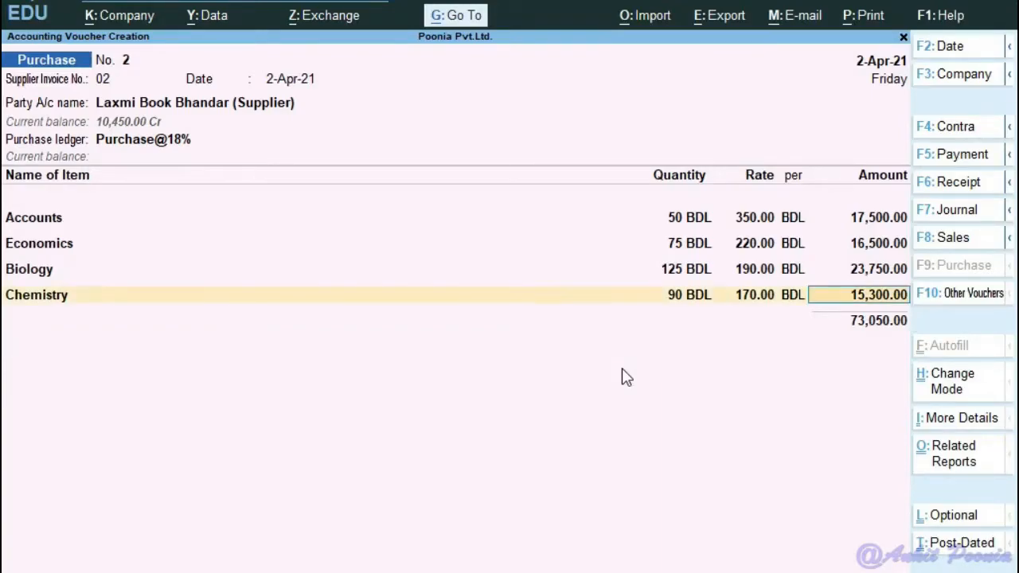
{"action": "key", "text": "BackSpace"}
{"action": "key", "text": "BackSpace"}
{"action": "key", "text": "BackSpace"}
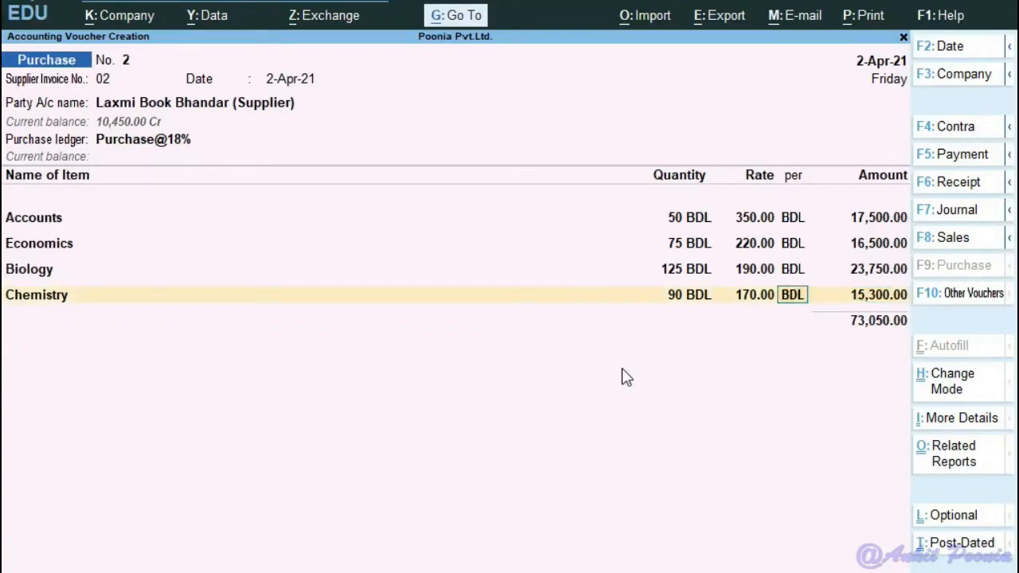
{"action": "key", "text": "BackSpace"}
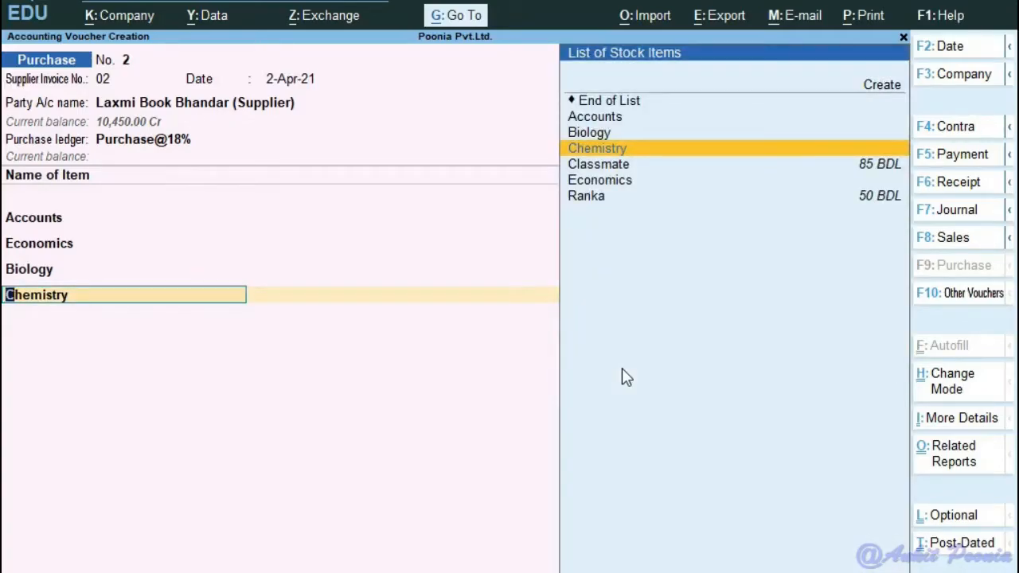
{"action": "key", "text": "Return"}
{"action": "key", "text": "Return"}
{"action": "key", "text": "Return"}
{"action": "key", "text": "Return"}
{"action": "key", "text": "Return"}
{"action": "key", "text": "Return"}
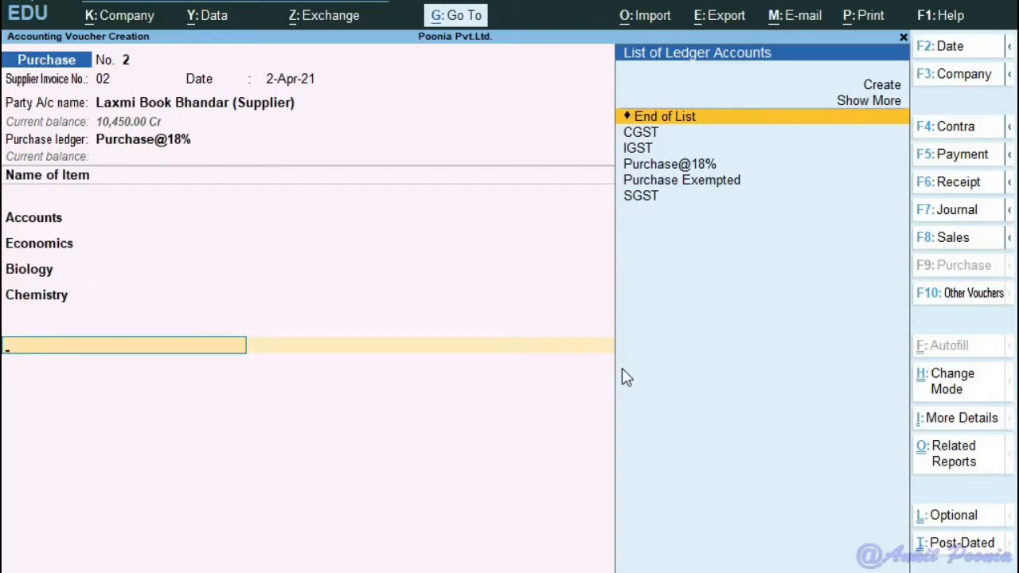
Step: Add the SGST ledger below the item total and accept its calculated amount
{"action": "key", "text": "Up"}
{"action": "key", "text": "Up"}
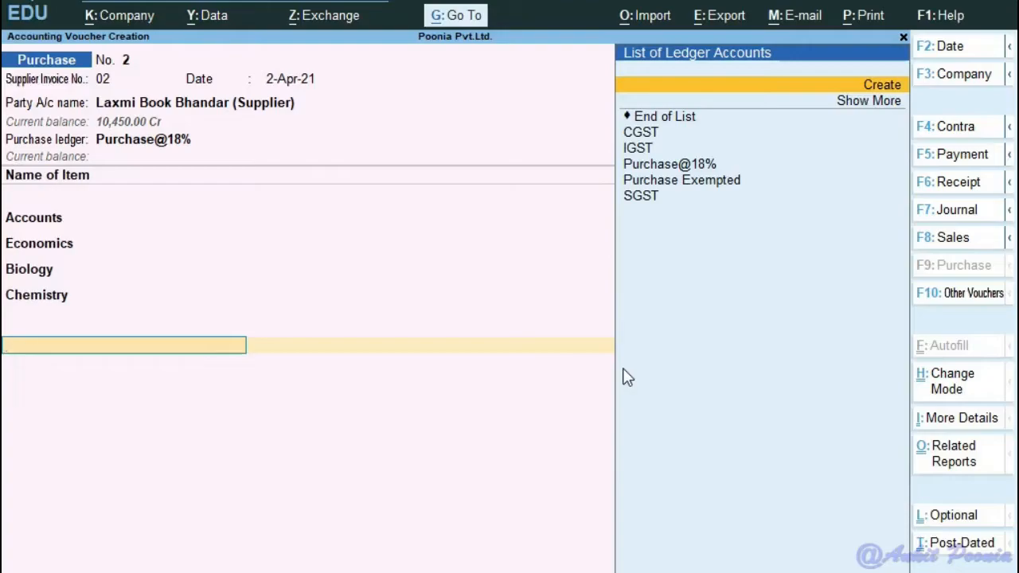
{"action": "key", "text": "Down"}
{"action": "key", "text": "Down"}
{"action": "key", "text": "Down"}
{"action": "key", "text": "Down"}
{"action": "key", "text": "Down"}
{"action": "key", "text": "Down"}
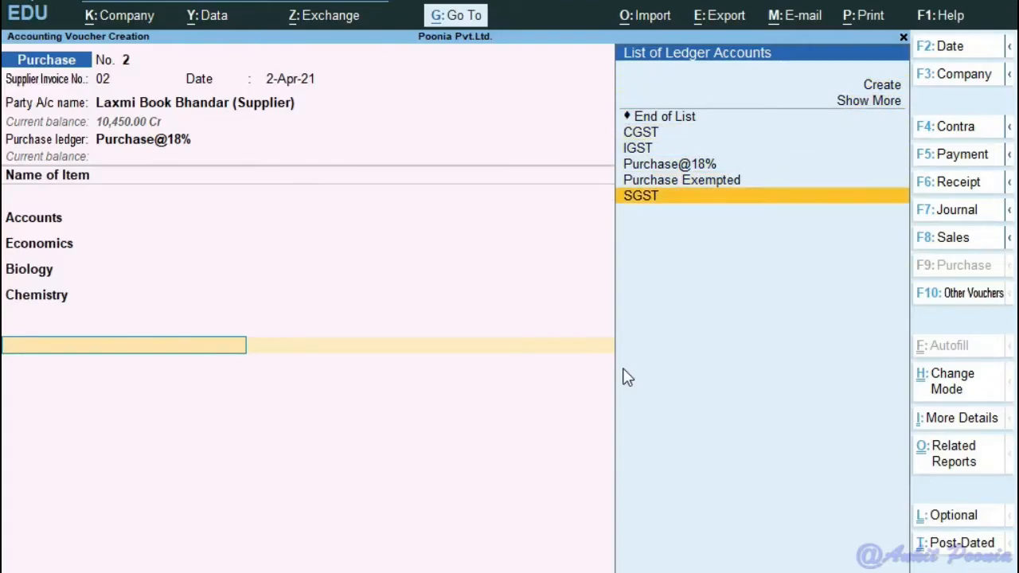
{"action": "key", "text": "Return"}
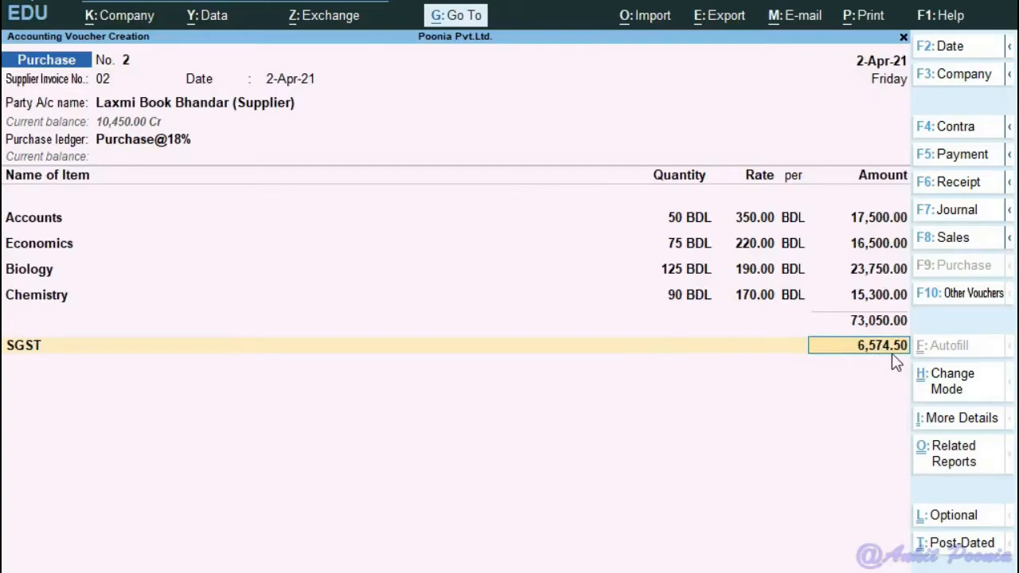
{"action": "key", "text": "Return"}
Step: Add the CGST ledger on the line below SGST
{"action": "key", "text": "Up"}
{"action": "key", "text": "Up"}
{"action": "key", "text": "Up"}
{"action": "key", "text": "Up"}
{"action": "key", "text": "Up"}
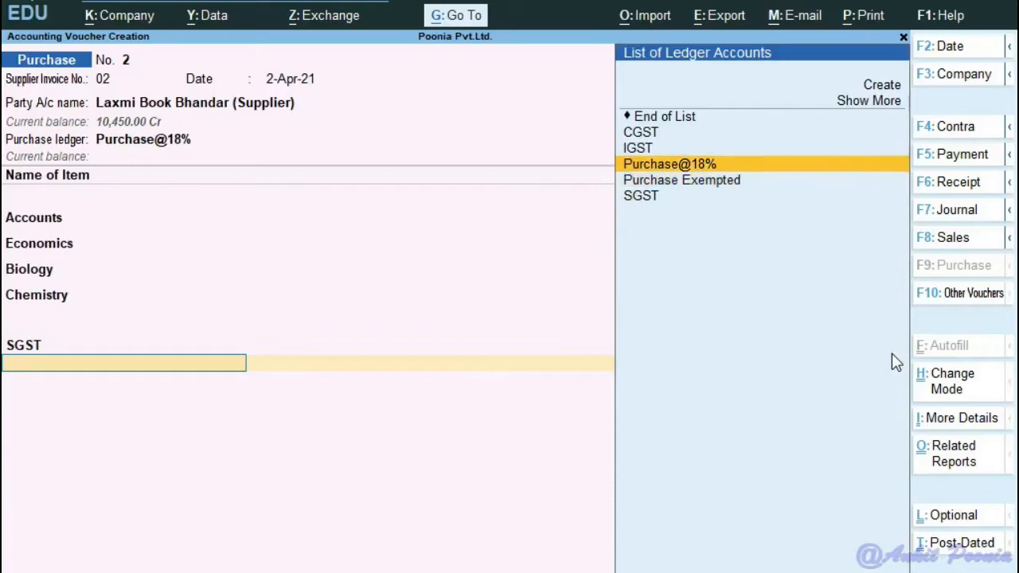
{"action": "key", "text": "Return"}
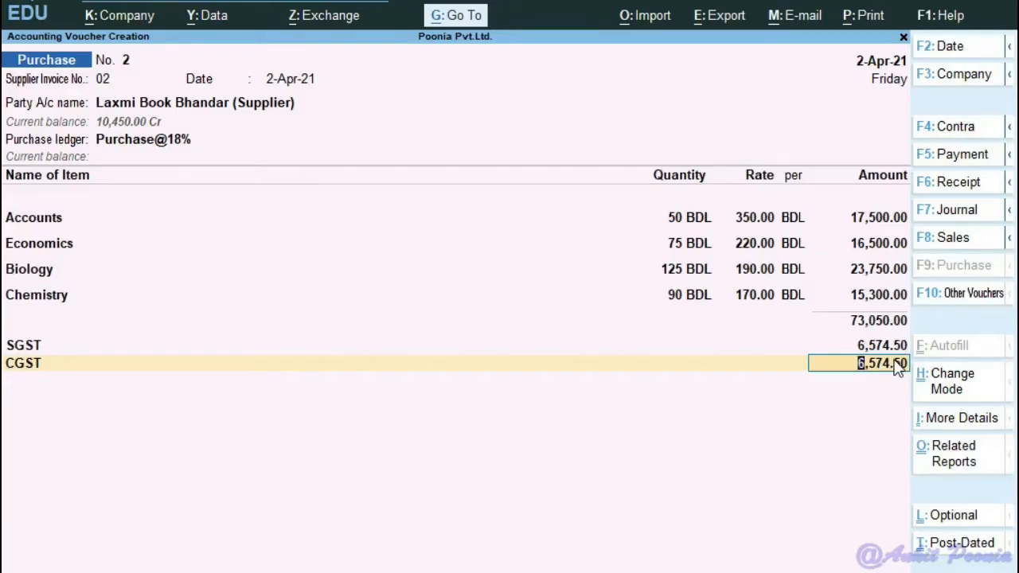
Step: Open the Biology stock item for alteration from its voucher line and display its GST details
{"action": "left_click", "coordinate": [43, 277]}
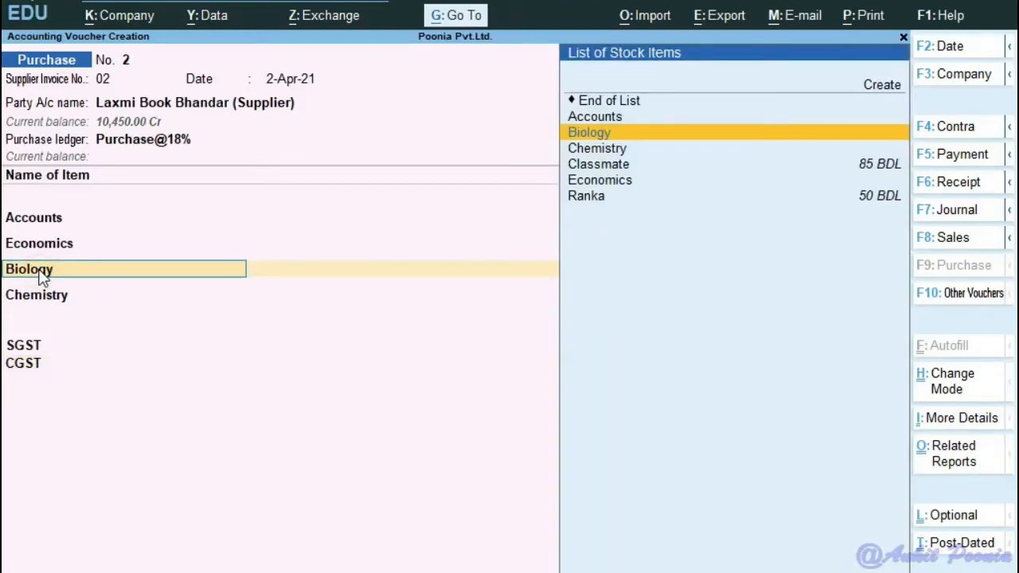
{"action": "key", "text": "ctrl+Return"}
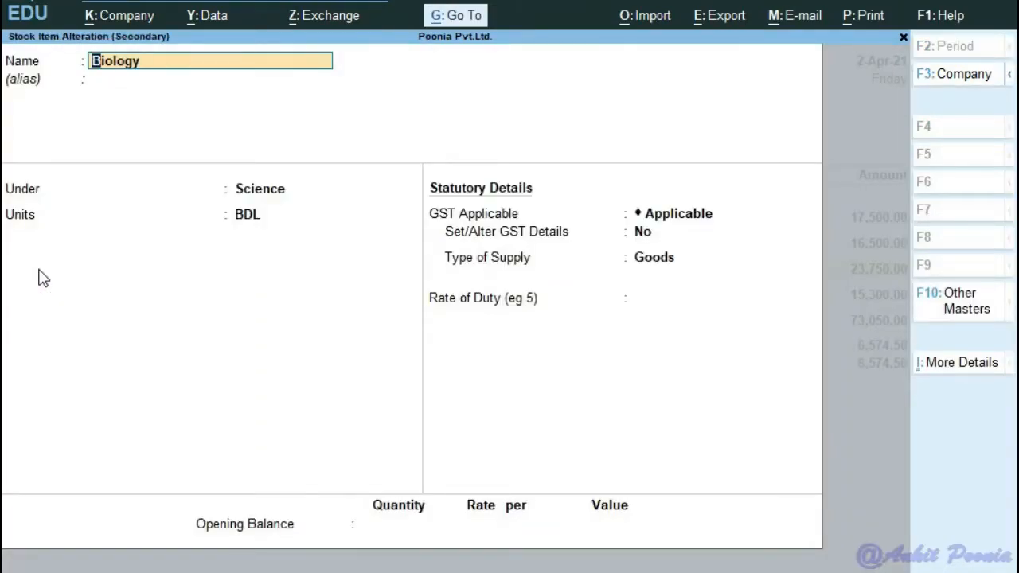
{"action": "key", "text": "Return"}
{"action": "key", "text": "Return"}
{"action": "key", "text": "Return"}
{"action": "key", "text": "Return"}
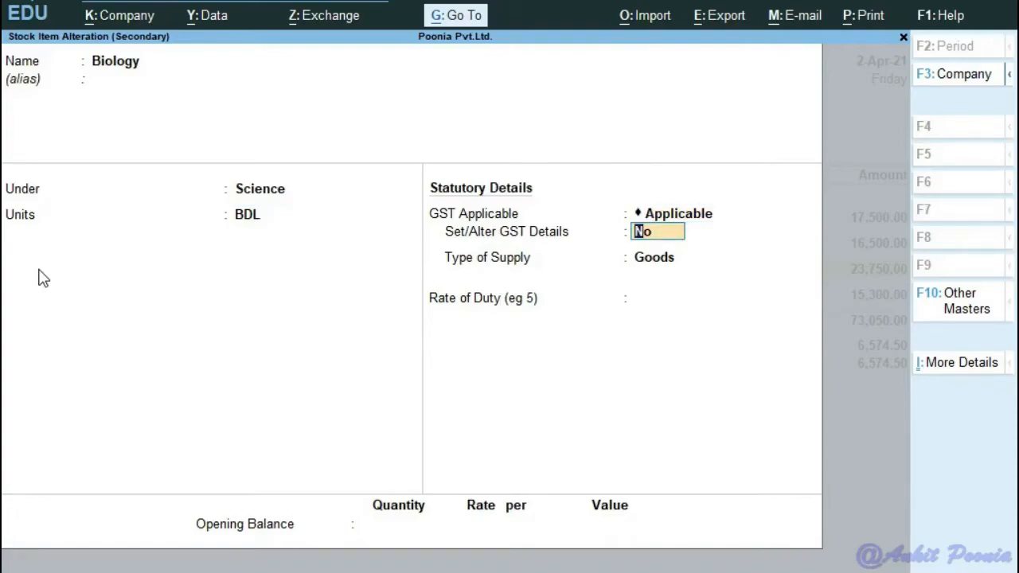
{"action": "type", "text": "y"}
{"action": "key", "text": "Return"}
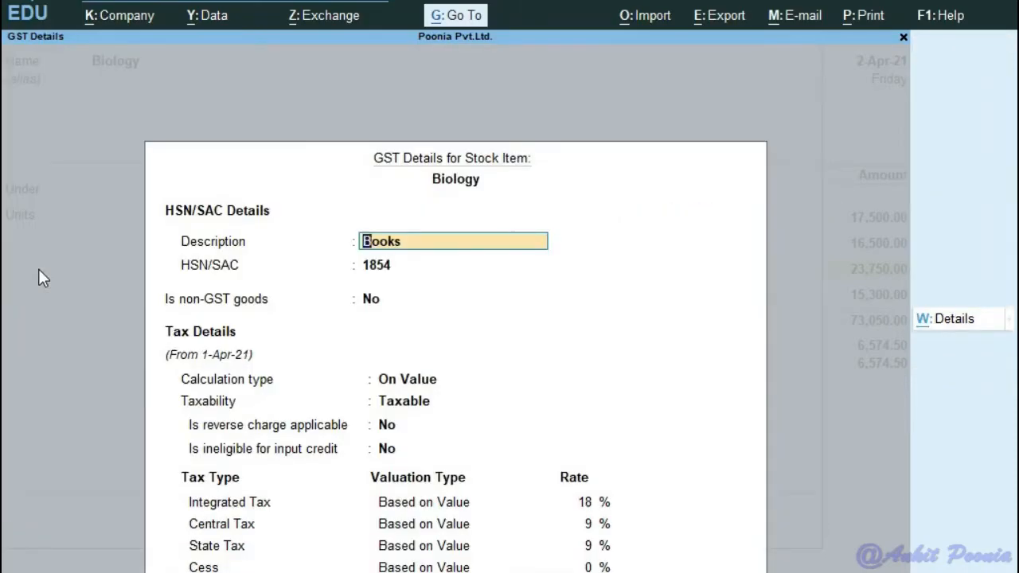
Step: Go through Biology's GST details, from the HSN description to the integrated tax rate, to check the tax setup
{"action": "key", "text": "Return"}
{"action": "key", "text": "Return"}
{"action": "key", "text": "Return"}
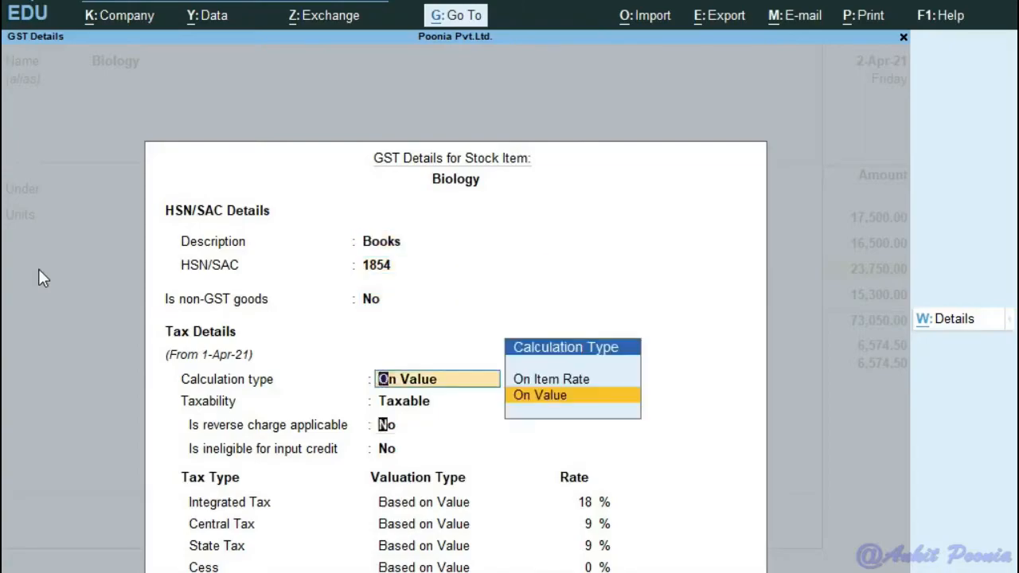
{"action": "key", "text": "Return"}
{"action": "key", "text": "Return"}
{"action": "key", "text": "BackSpace"}
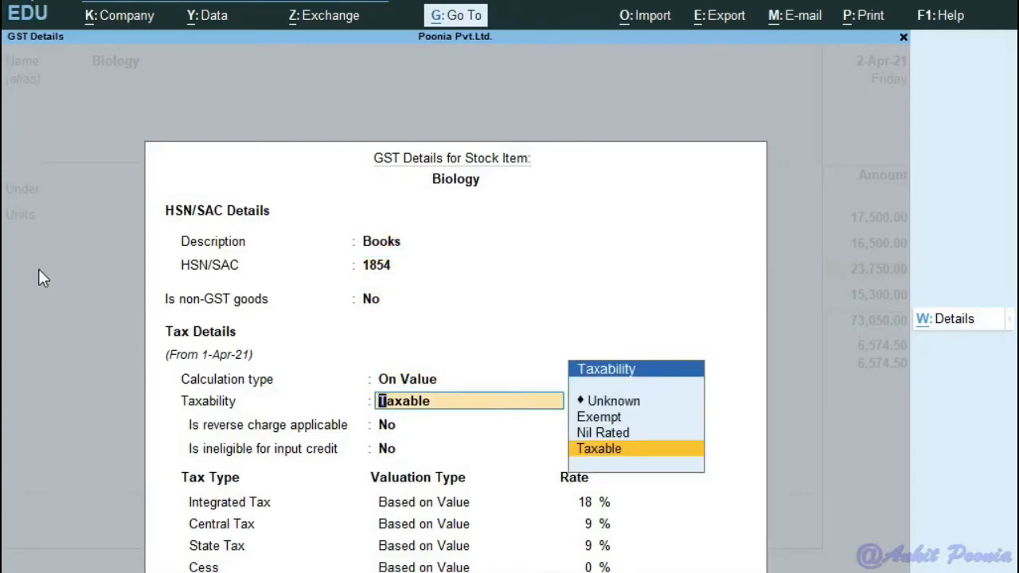
{"action": "key", "text": "Return"}
{"action": "key", "text": "Return"}
{"action": "key", "text": "Return"}
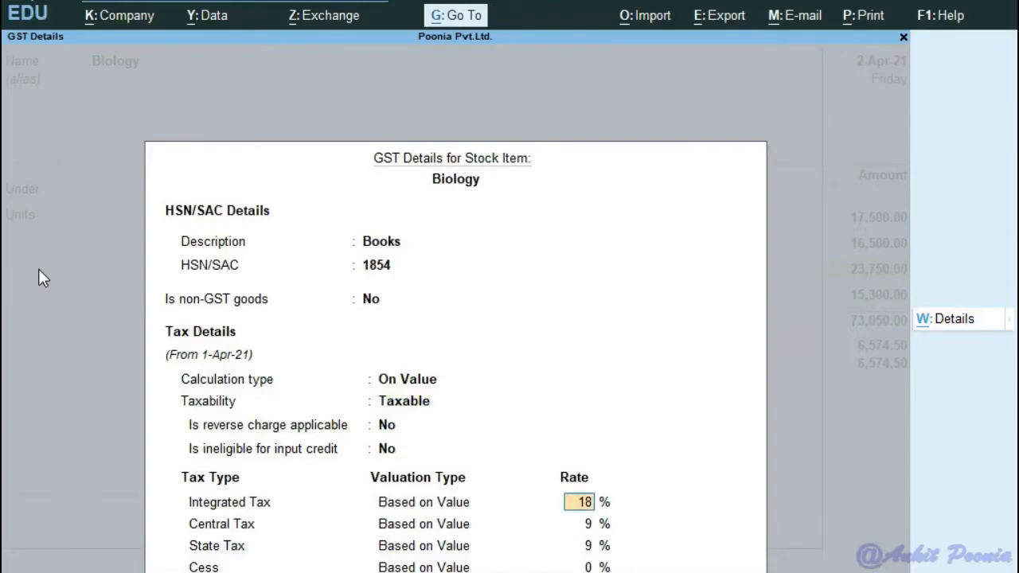
Step: Quit the GST details and the Biology stock item alteration without saving, returning to the purchase voucher
{"action": "key", "text": "BackSpace"}
{"action": "key", "text": "BackSpace"}
{"action": "key", "text": "Escape"}
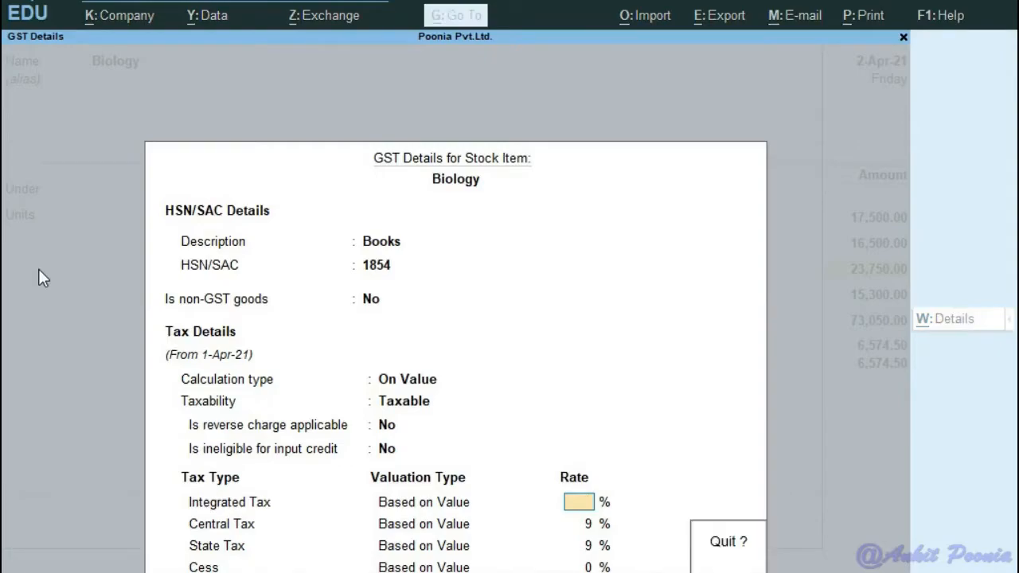
{"action": "key", "text": "Return"}
{"action": "key", "text": "BackSpace"}
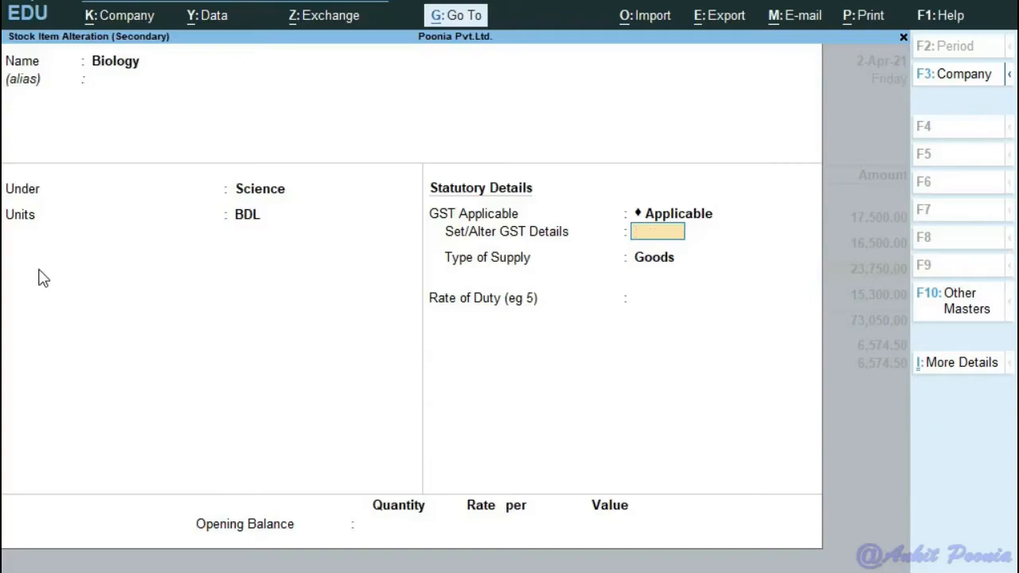
{"action": "key", "text": "Escape"}
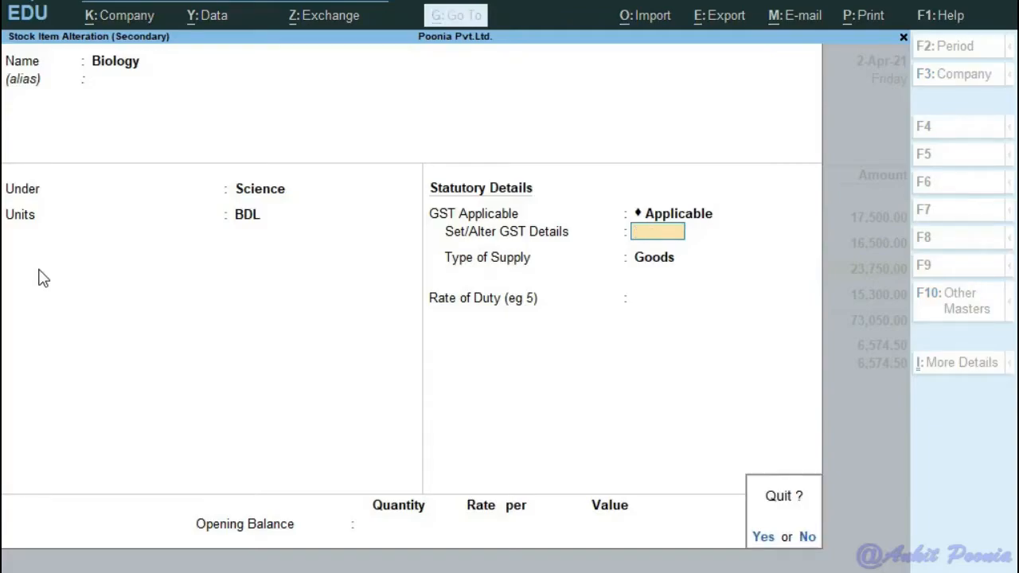
{"action": "key", "text": "Return"}
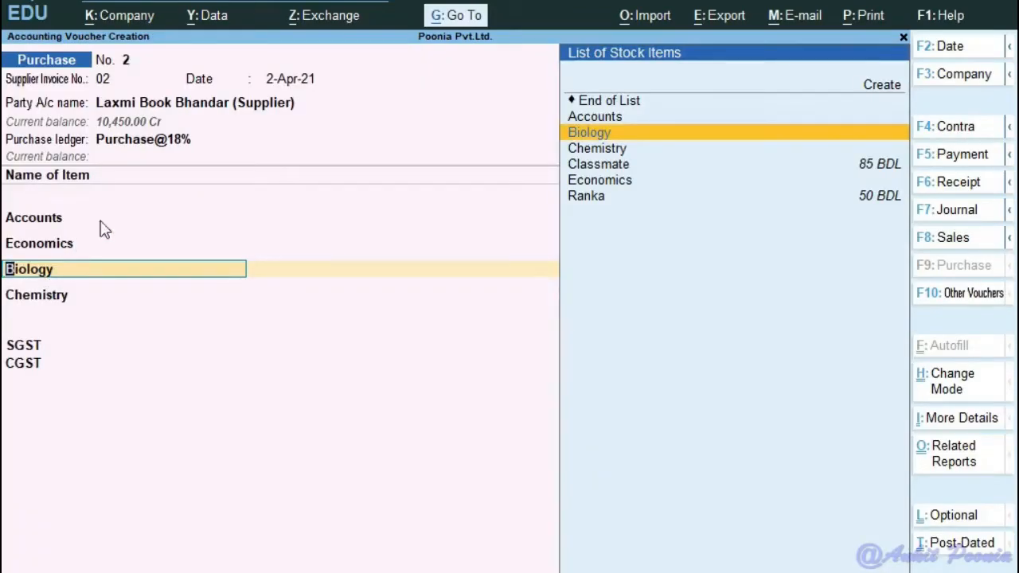
Step: Review the voucher's item and CGST lines and compare the tax amounts with the SGST and CGST in the sample bill document
{"action": "left_click", "coordinate": [31, 221]}
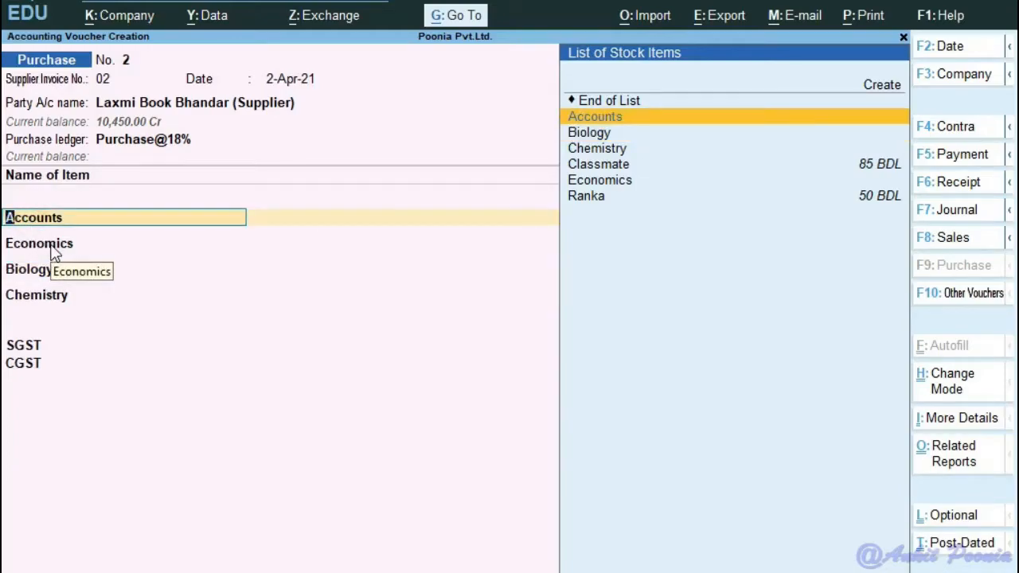
{"action": "left_click", "coordinate": [32, 371]}
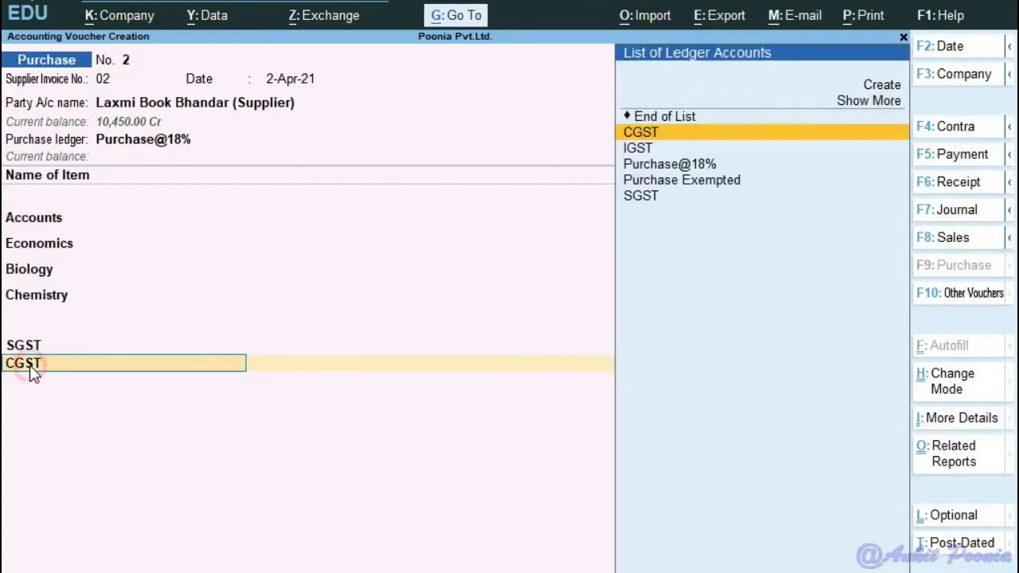
{"action": "key", "text": "Return"}
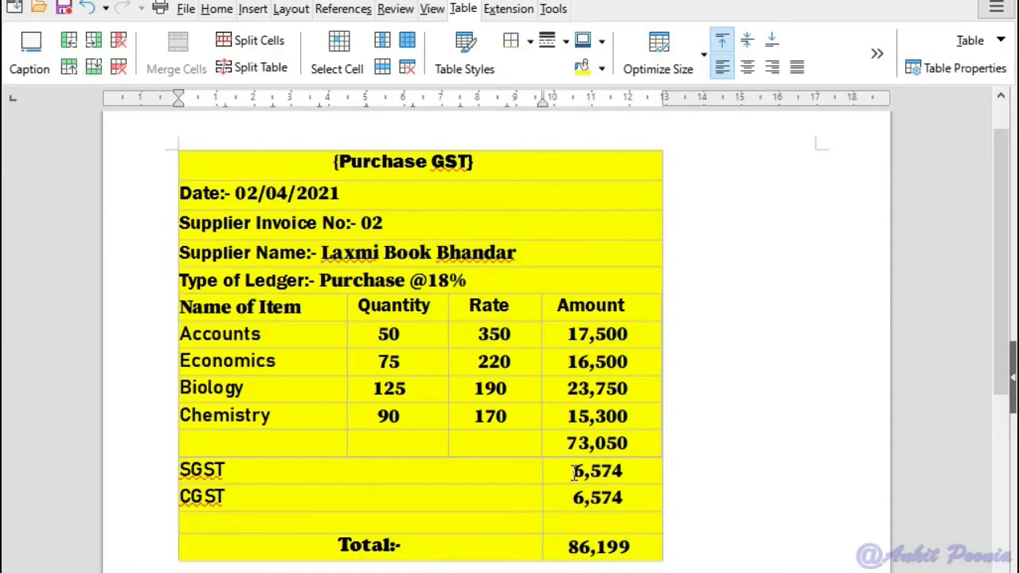
{"action": "left_click_drag", "start_coordinate": [578, 471], "coordinate": [614, 496]}
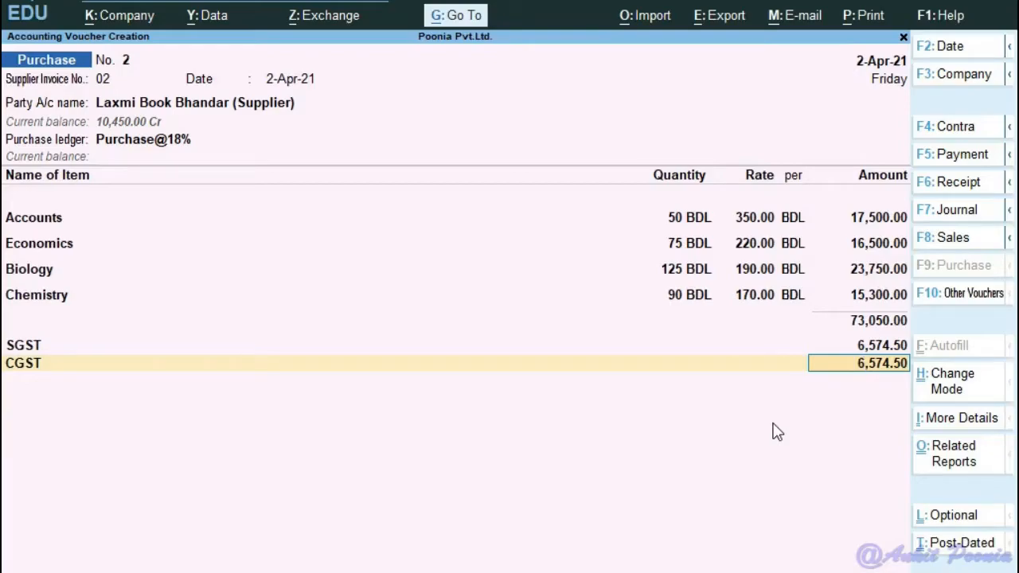
Step: Save the completed purchase voucher in Tally and return to the Gateway of Tally
{"action": "key", "text": "ctrl"}
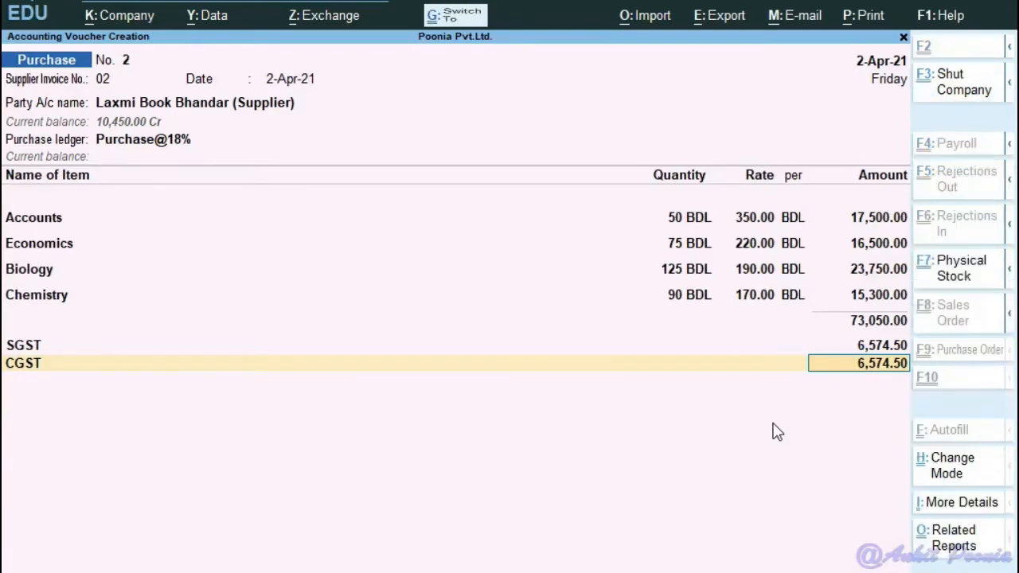
{"action": "key", "text": "ctrl+a"}
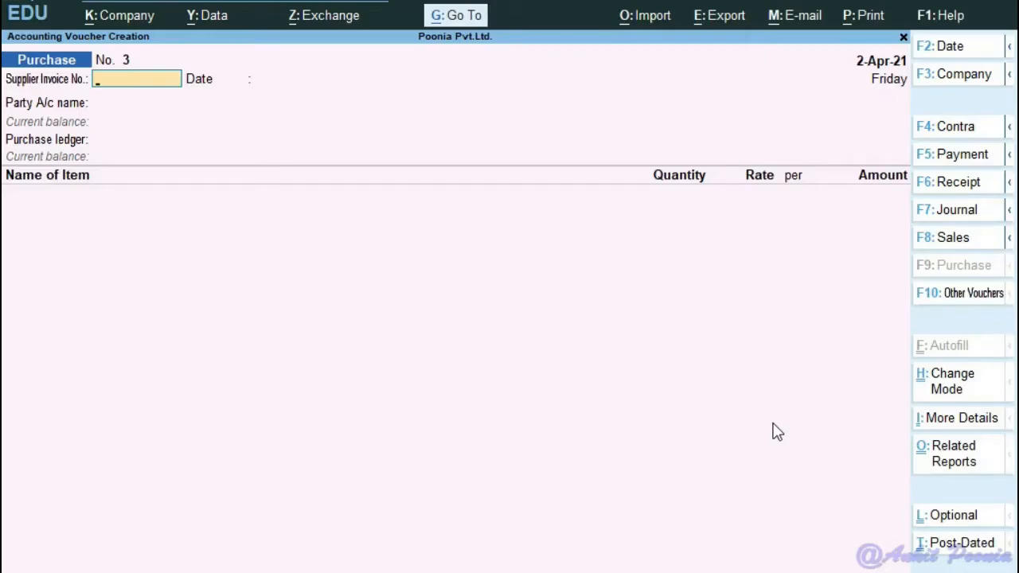
{"action": "key", "text": "Escape"}
{"action": "key", "text": "Escape"}
{"action": "key", "text": "Escape"}
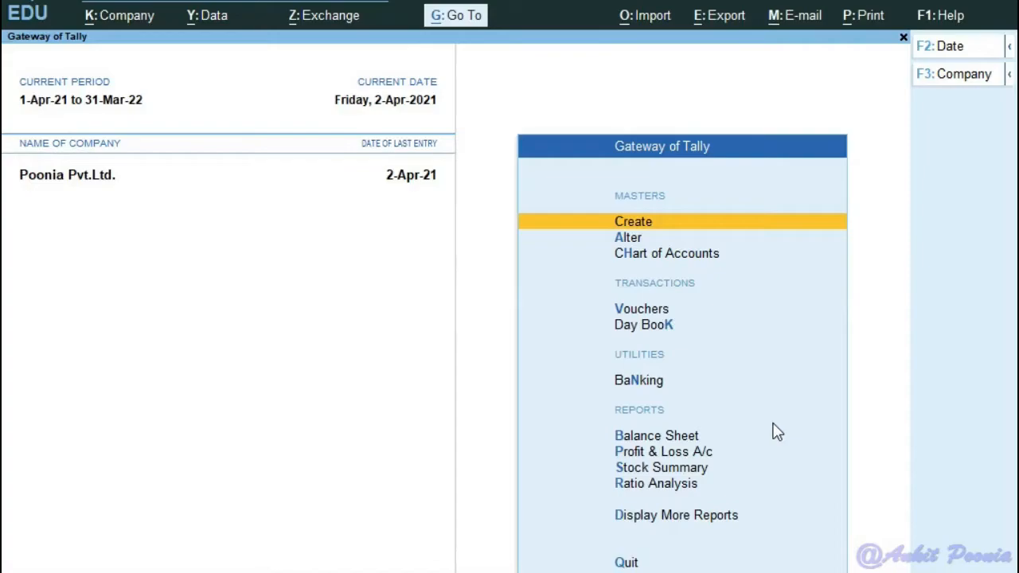
Step: Open the Account Books from the additional reports
{"action": "key", "text": "d"}
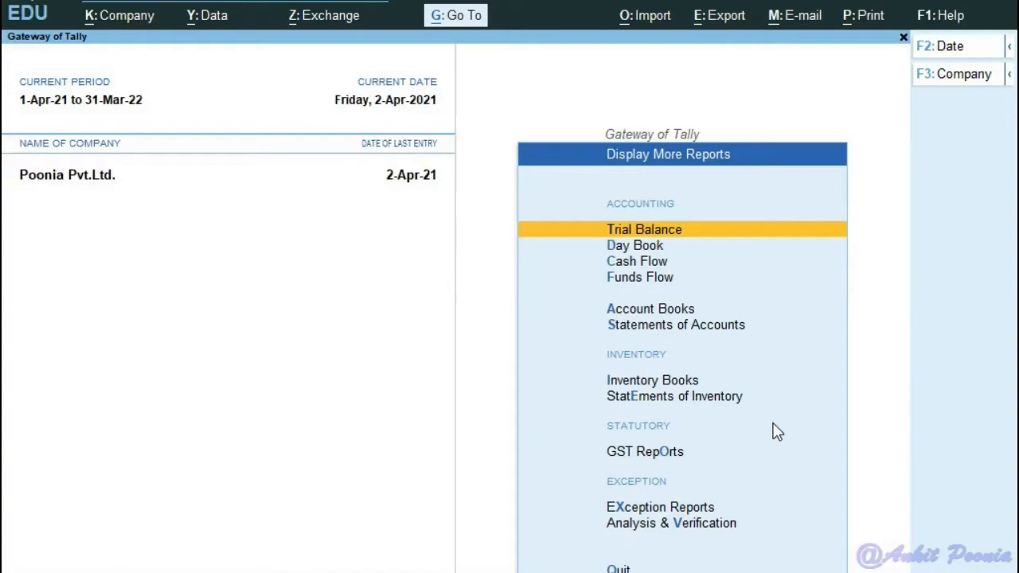
{"action": "key", "text": "Down"}
{"action": "key", "text": "Down"}
{"action": "key", "text": "Down"}
{"action": "key", "text": "Down"}
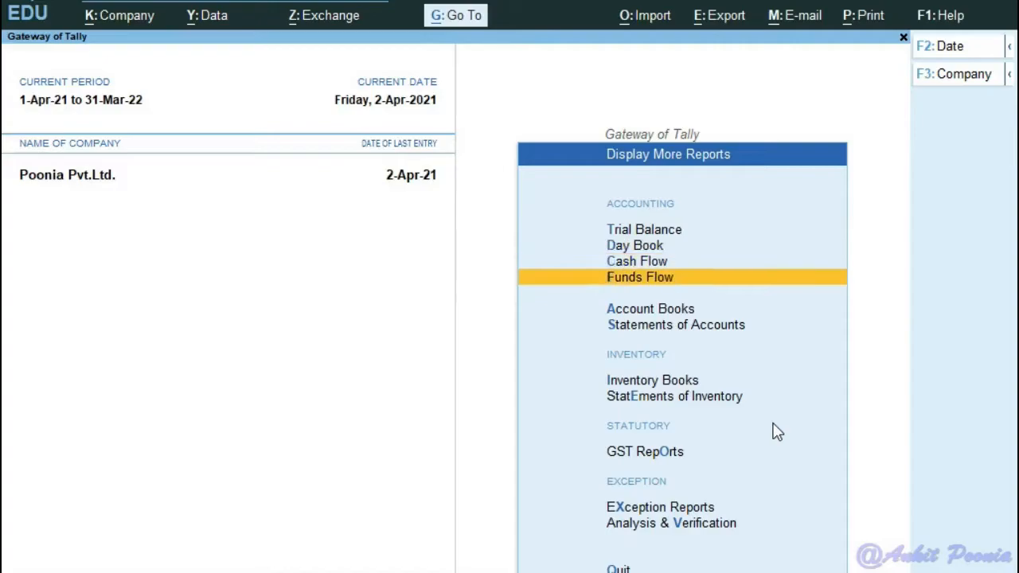
{"action": "key", "text": "Return"}
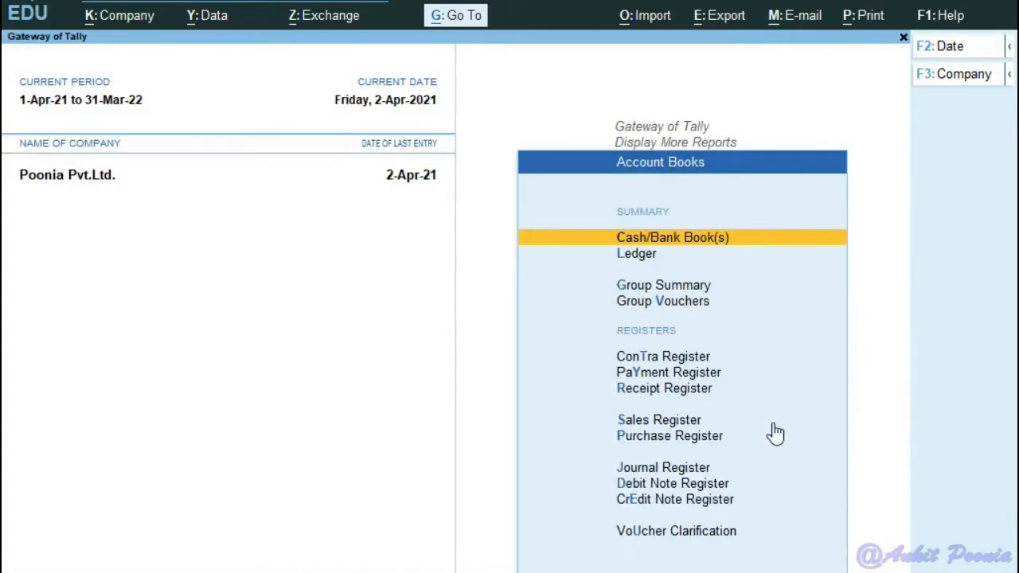
Step: Display the April vouchers in the Purchase Register and select purchase voucher 2 dated 2-Apr-21
{"action": "key", "text": "Down"}
{"action": "key", "text": "Down"}
{"action": "key", "text": "Down"}
{"action": "key", "text": "Down"}
{"action": "key", "text": "Down"}
{"action": "key", "text": "Down"}
{"action": "key", "text": "Down"}
{"action": "key", "text": "Down"}
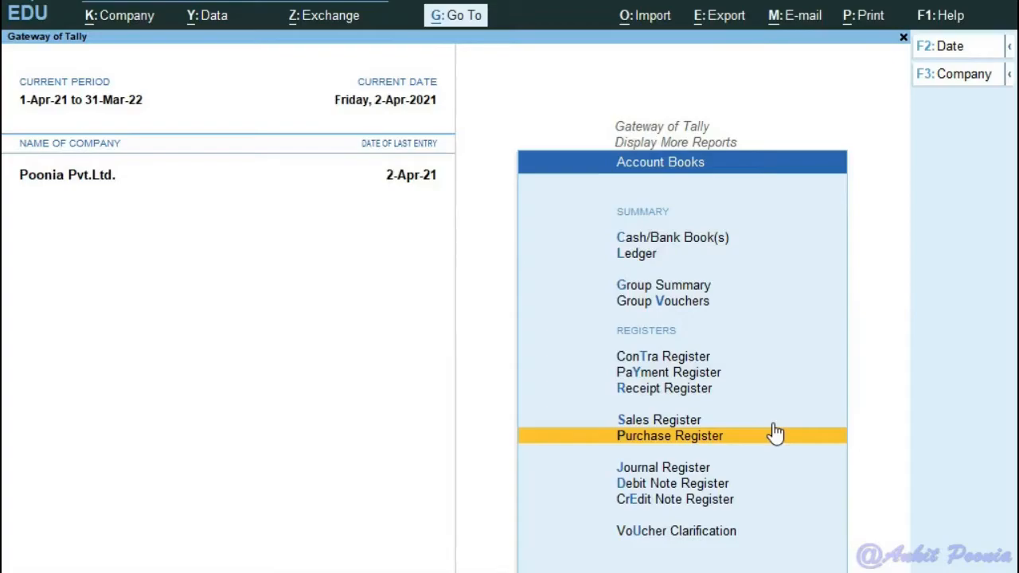
{"action": "key", "text": "Return"}
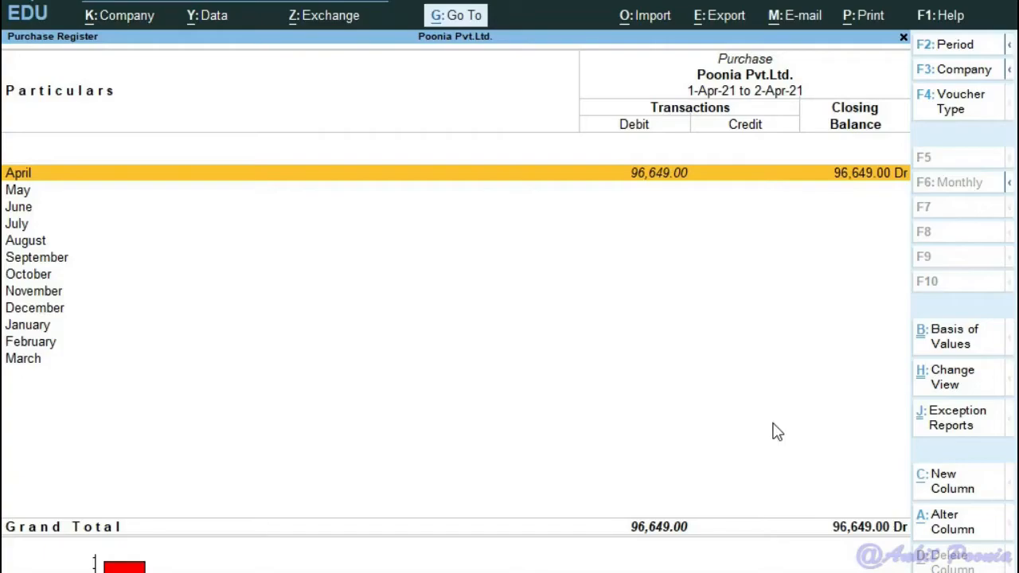
{"action": "key", "text": "Return"}
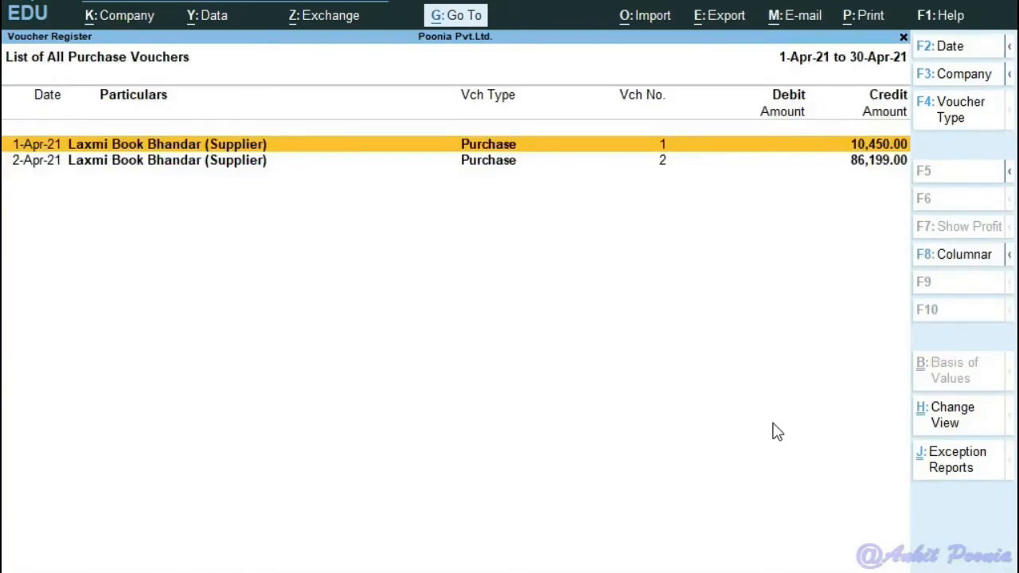
{"action": "key", "text": "Down"}
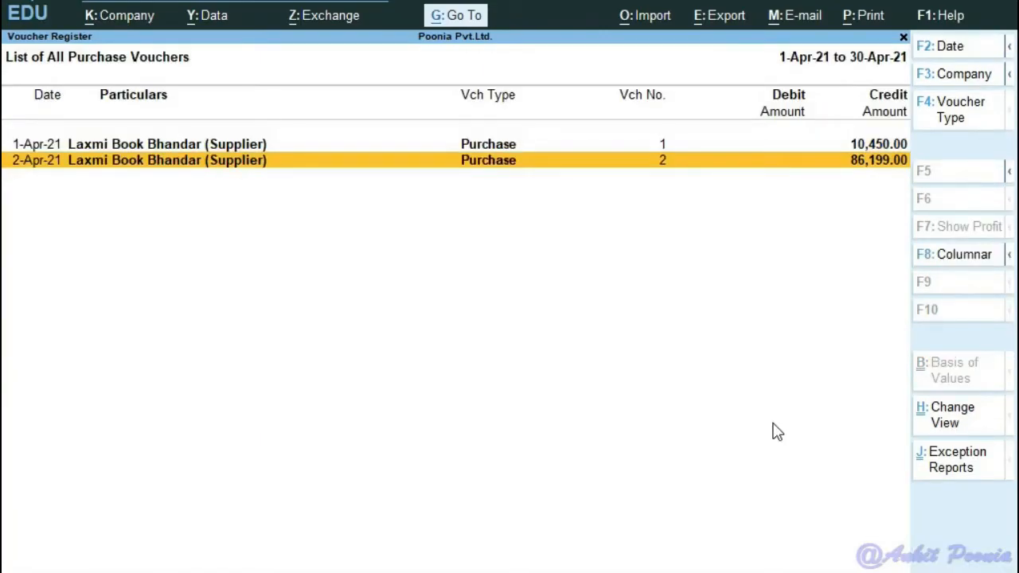
Step: Open purchase voucher 2 from the April register to review its items and taxes, and return to the Account Books
{"action": "key", "text": "Up"}
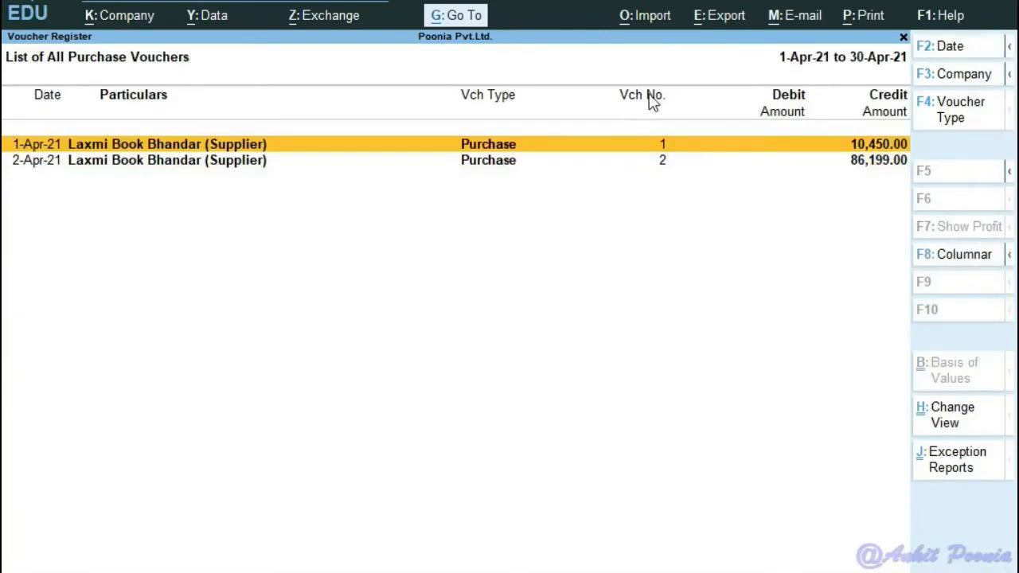
{"action": "left_click", "coordinate": [890, 165]}
{"action": "key", "text": "Return"}
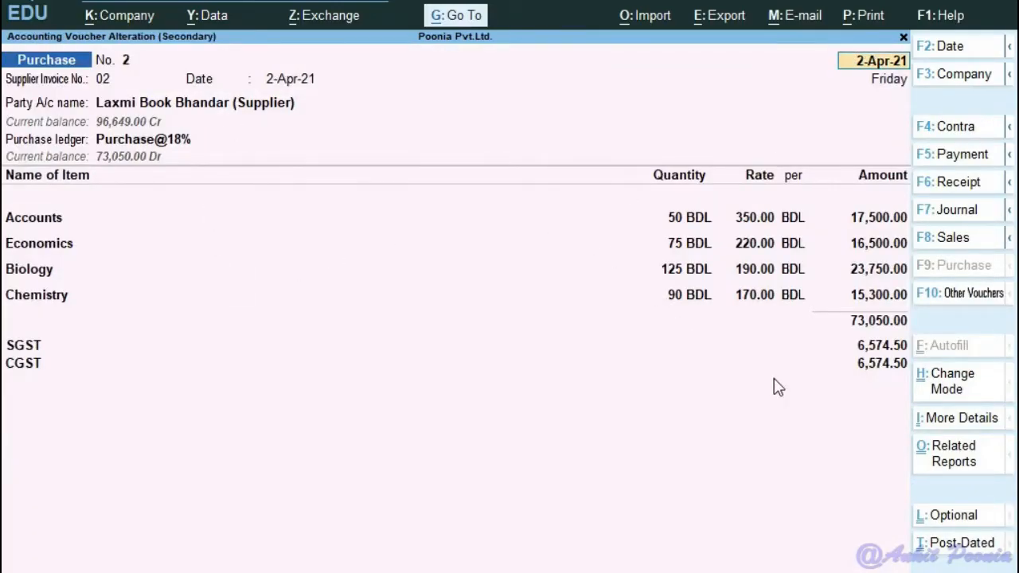
{"action": "key", "text": "Escape"}
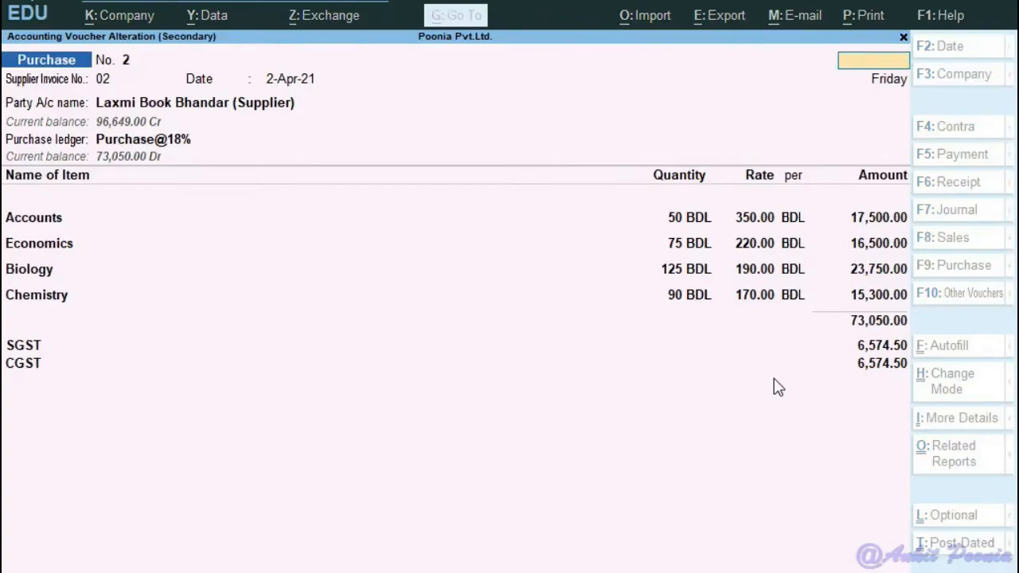
{"action": "key", "text": "Escape"}
{"action": "key", "text": "Escape"}
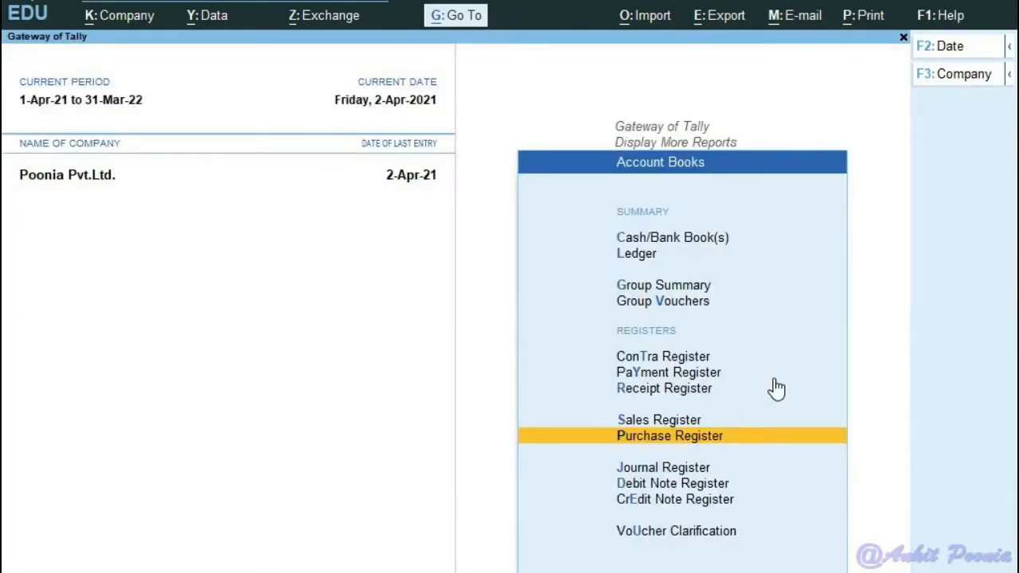
Step: Open the ledger selection list from the Account Books
{"action": "key", "text": "Up"}
{"action": "key", "text": "Up"}
{"action": "key", "text": "Up"}
{"action": "key", "text": "Up"}
{"action": "key", "text": "Up"}
{"action": "key", "text": "Up"}
{"action": "key", "text": "Up"}
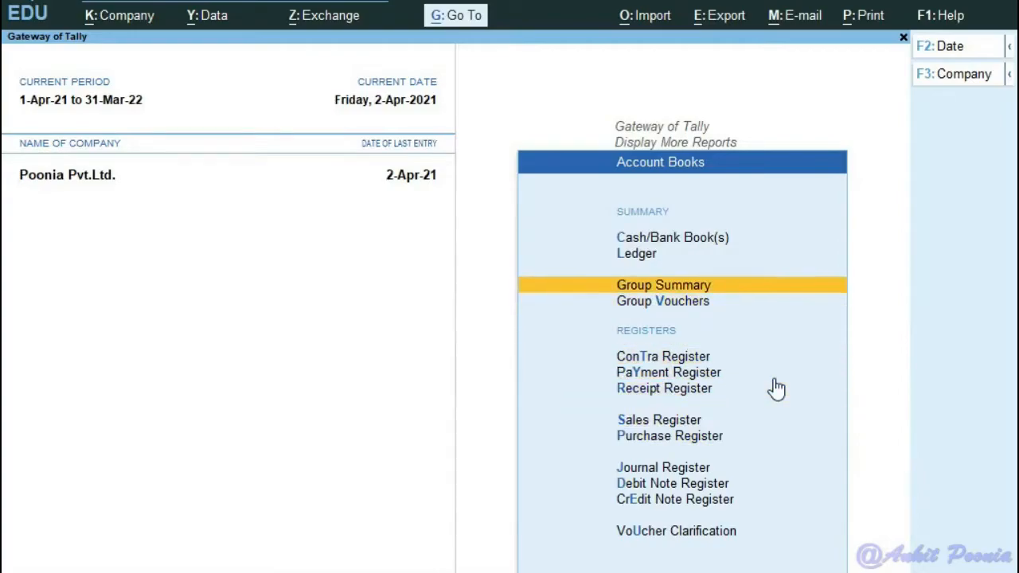
{"action": "key", "text": "Return"}
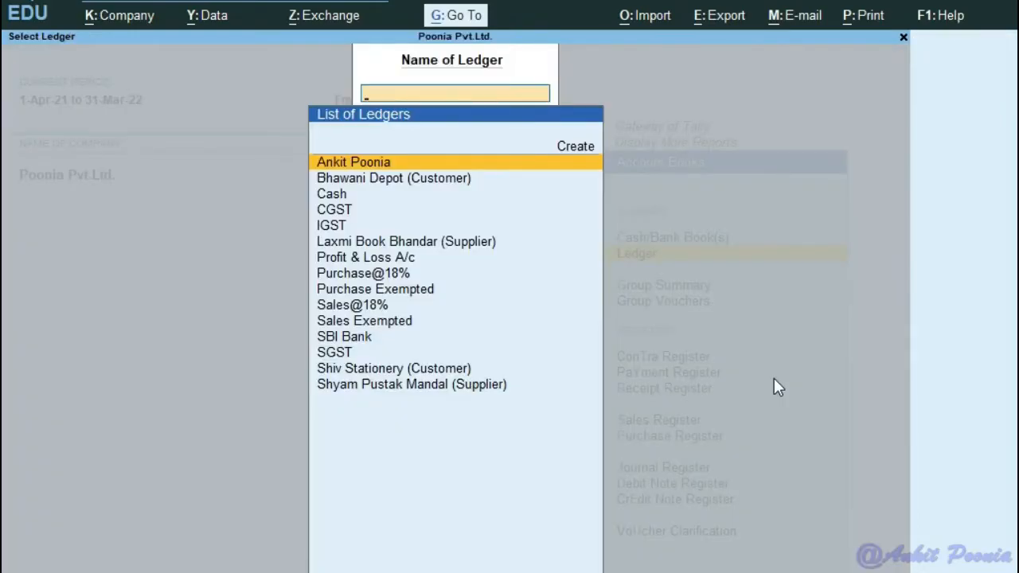
Step: Display the Purchase@18% ledger and review its Laxmi Book Bhandar purchase voucher, then go back to the ledger list
{"action": "key", "text": "Down"}
{"action": "key", "text": "Down"}
{"action": "key", "text": "Down"}
{"action": "key", "text": "Down"}
{"action": "key", "text": "Down"}
{"action": "key", "text": "Down"}
{"action": "key", "text": "Down"}
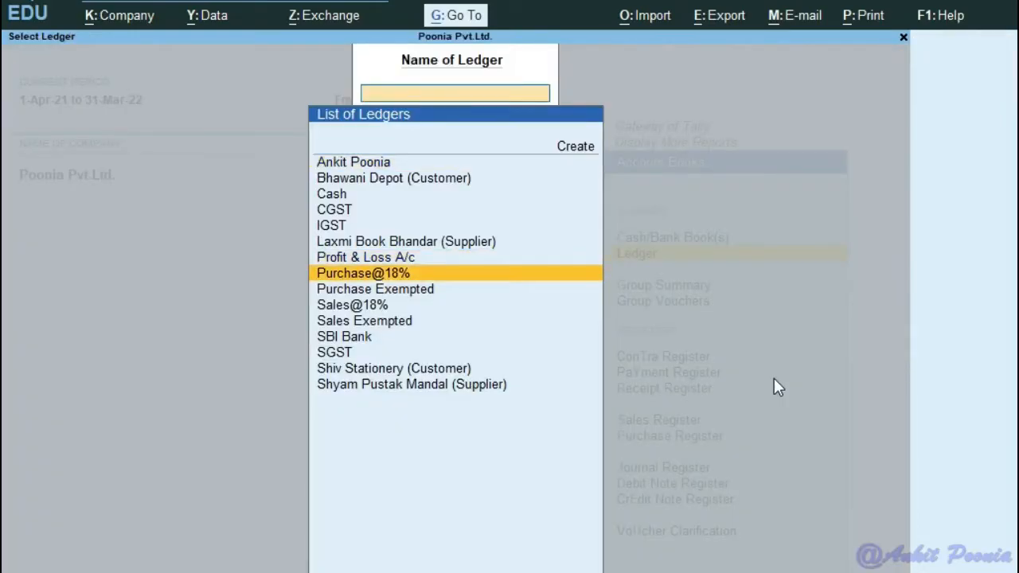
{"action": "key", "text": "Return"}
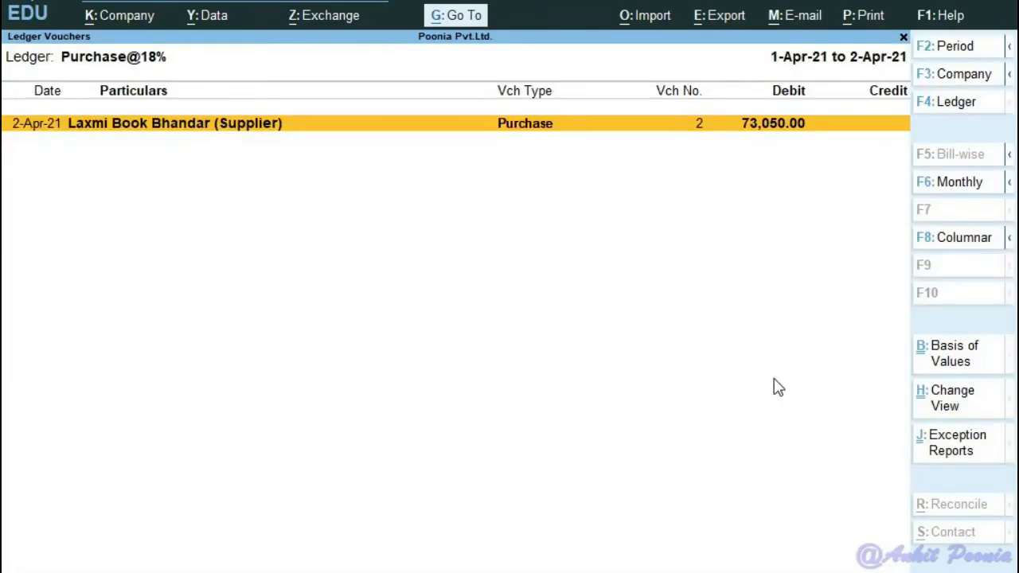
{"action": "key", "text": "Return"}
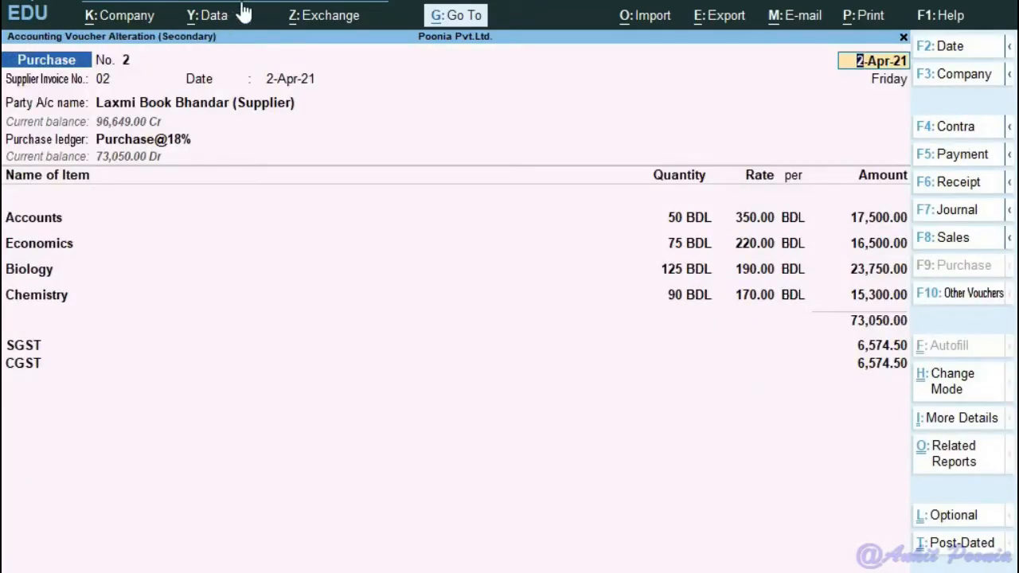
{"action": "key", "text": "Escape"}
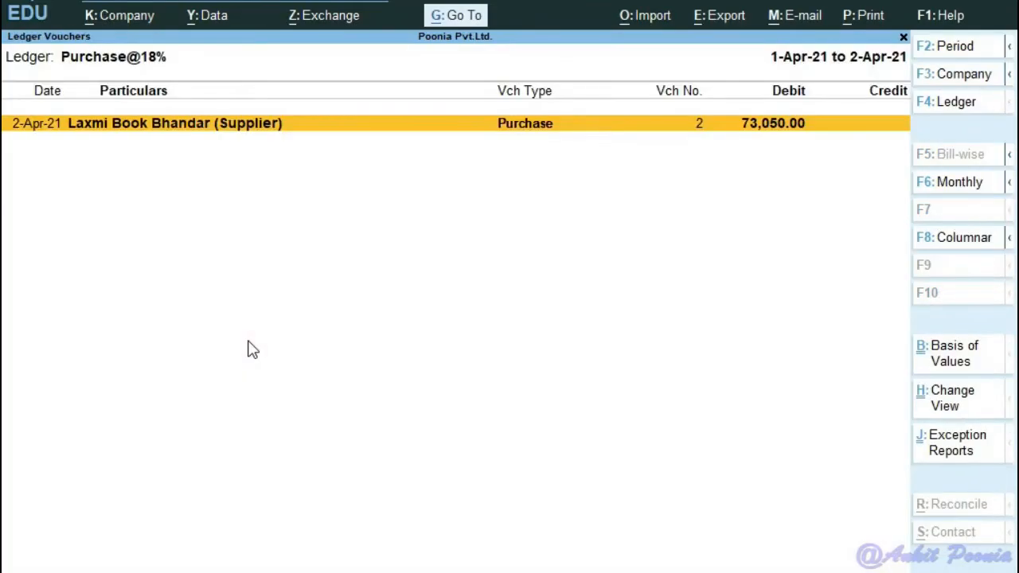
{"action": "key", "text": "Escape"}
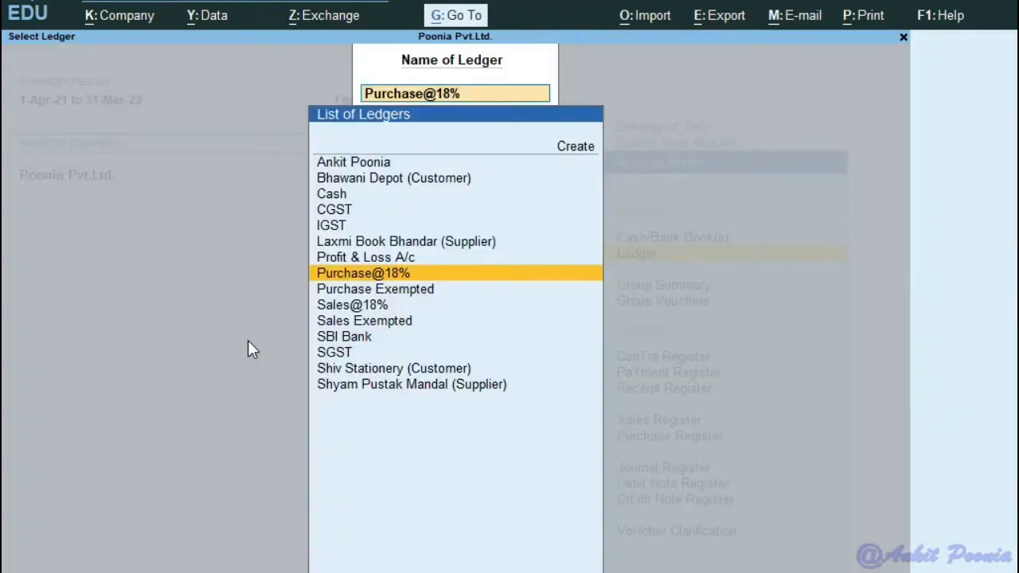
Step: Display the Laxmi Book Bhandar (Supplier) ledger and check its Purchase@18% voucher dated 2-Apr-21, then return to the Account Books
{"action": "key", "text": "Up"}
{"action": "key", "text": "Up"}
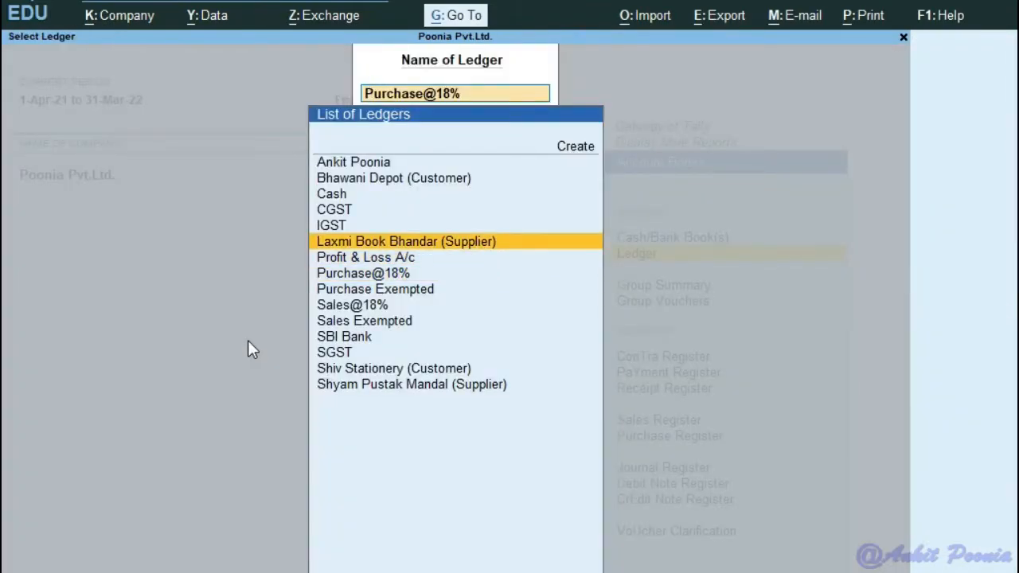
{"action": "key", "text": "Return"}
{"action": "key", "text": "Down"}
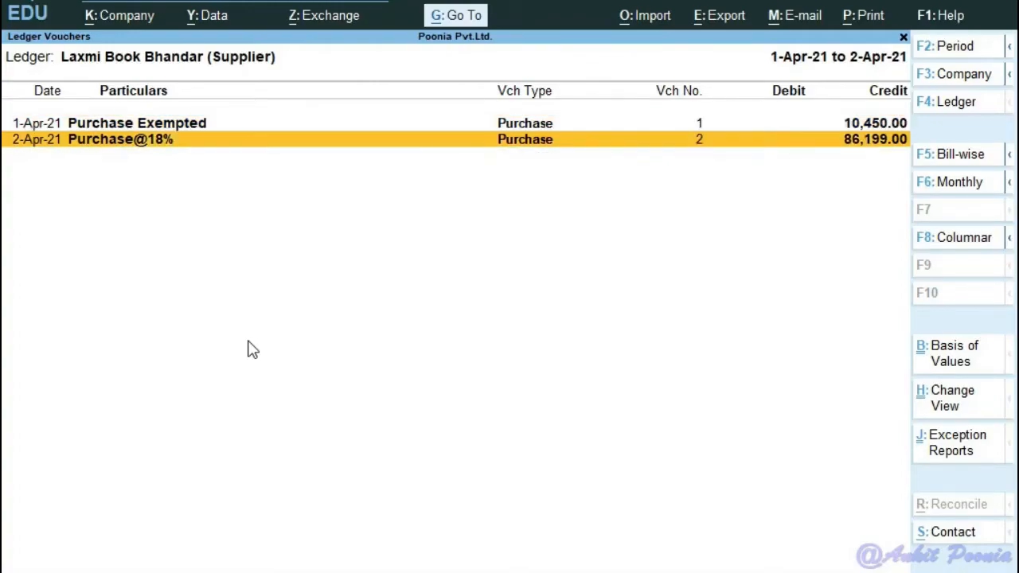
{"action": "key", "text": "Return"}
{"action": "key", "text": "Escape"}
{"action": "key", "text": "Escape"}
{"action": "key", "text": "Escape"}
{"action": "key", "text": "Escape"}
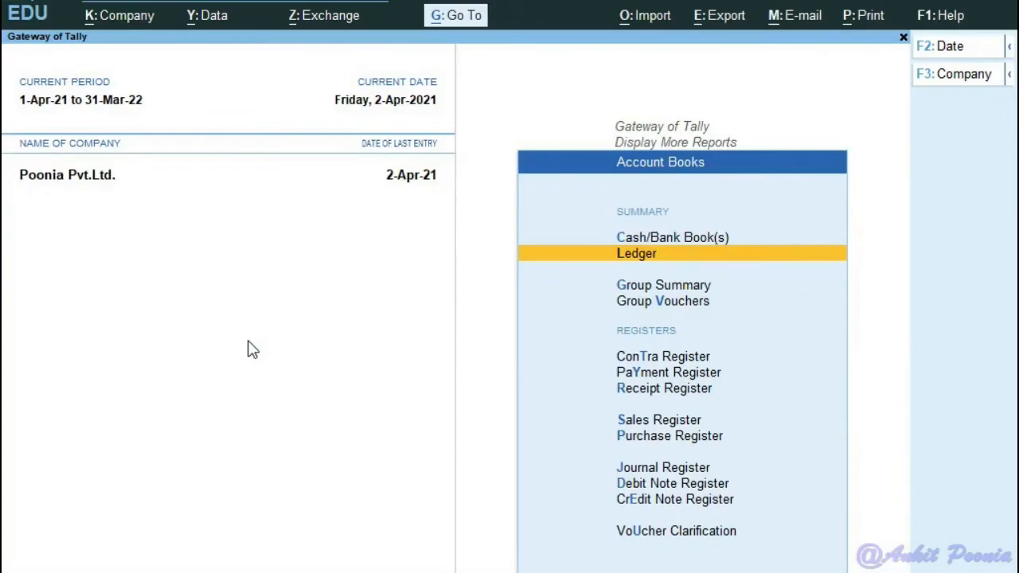
Step: Open the Stock Summary from the Gateway of Tally and examine the quantities, rates and values of the Commerce group's items
{"action": "key", "text": "Escape"}
{"action": "key", "text": "Escape"}
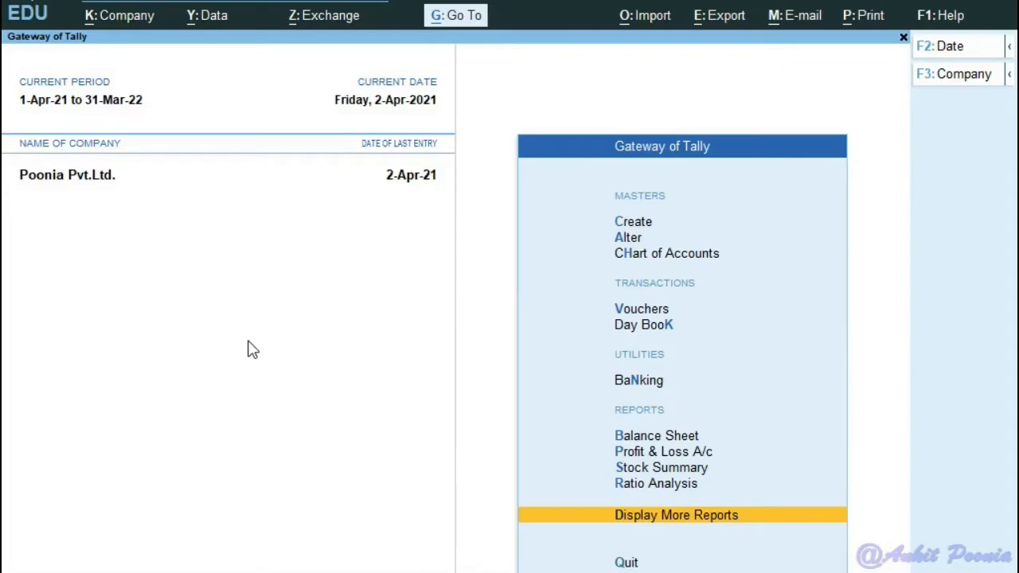
{"action": "key", "text": "Up"}
{"action": "key", "text": "Up"}
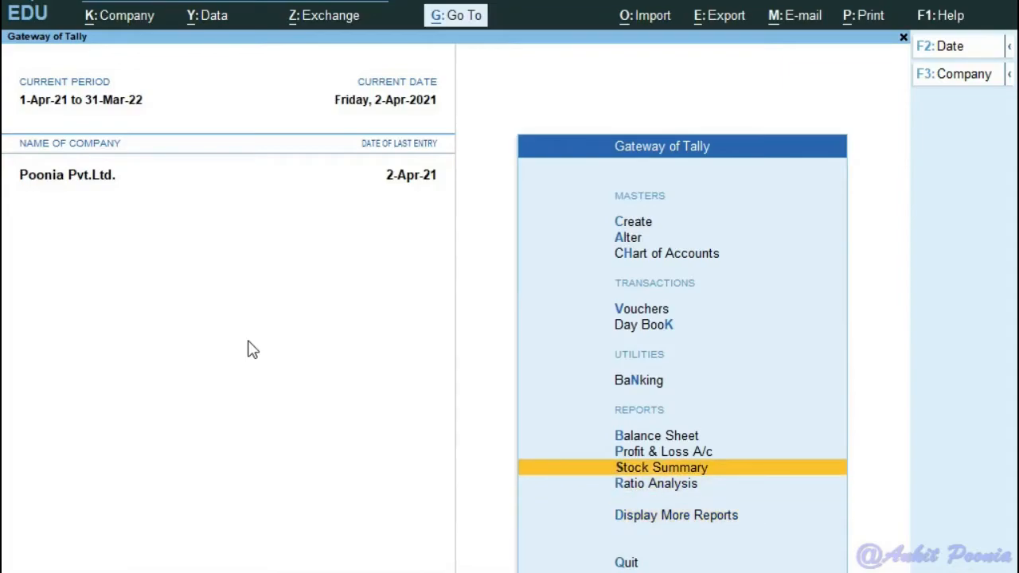
{"action": "key", "text": "Return"}
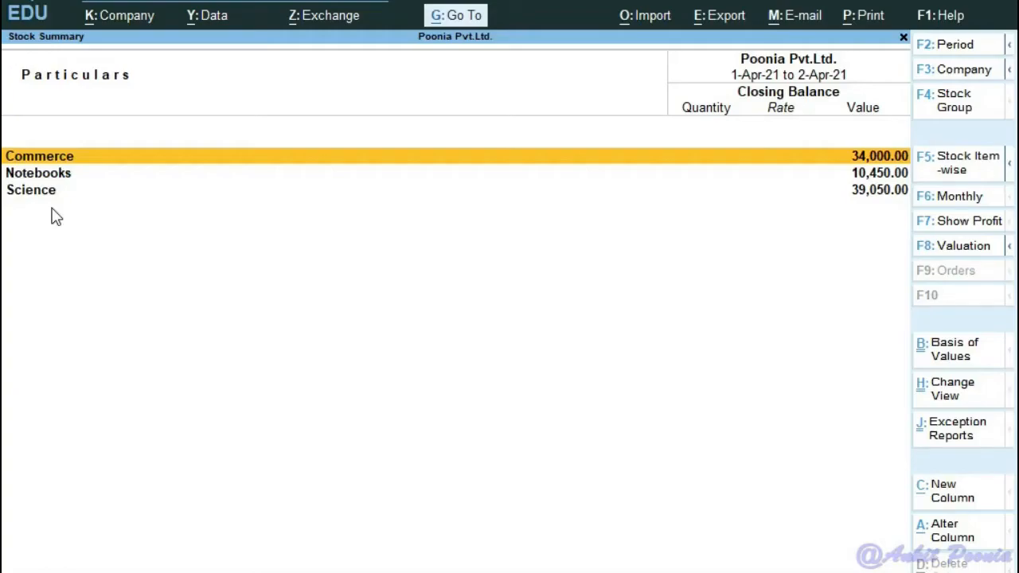
{"action": "key", "text": "Return"}
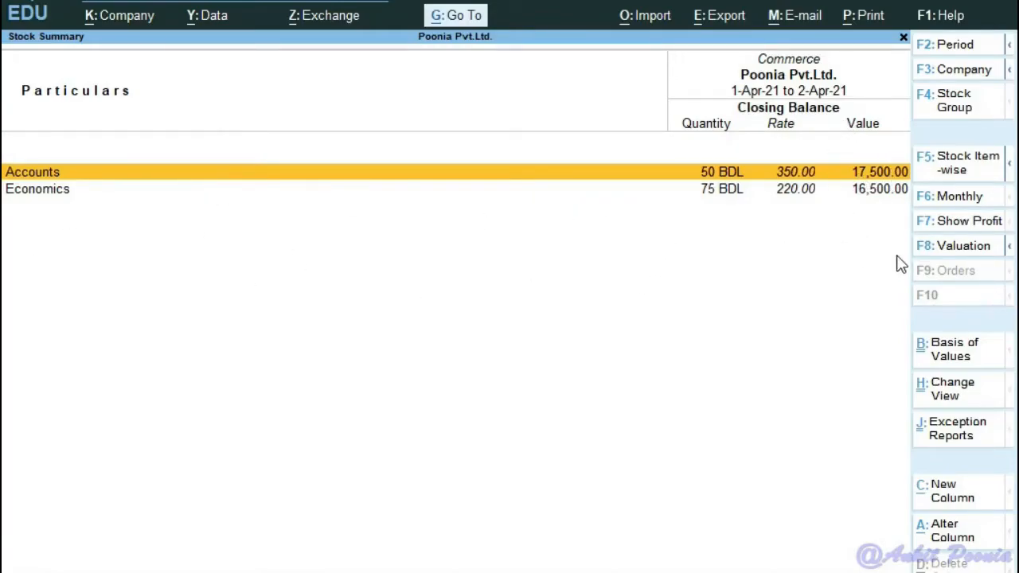
{"action": "key", "text": "Escape"}
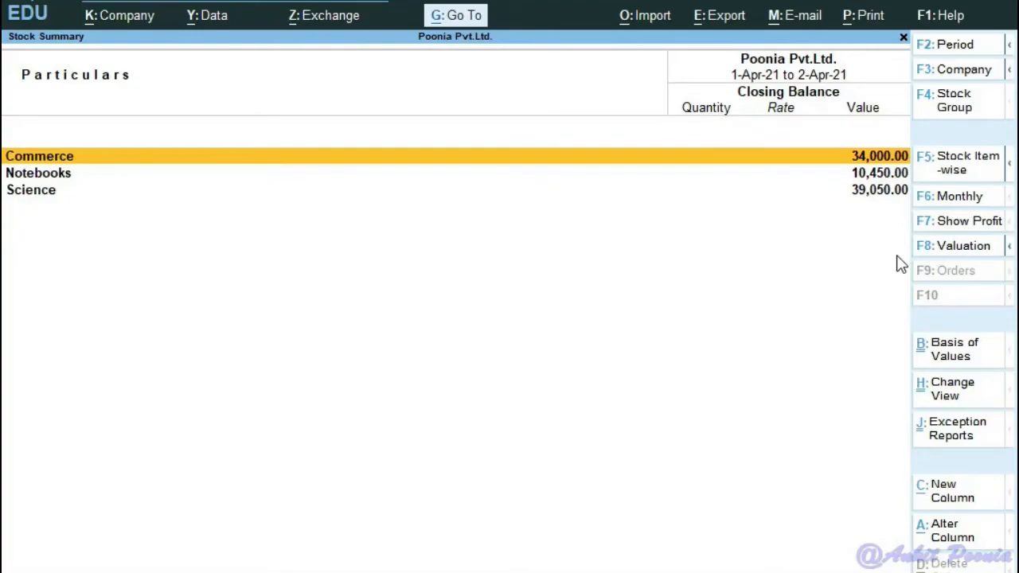
Step: Examine the stock quantities, rates and values of Biology and Chemistry in the Science group
{"action": "key", "text": "Down"}
{"action": "key", "text": "Down"}
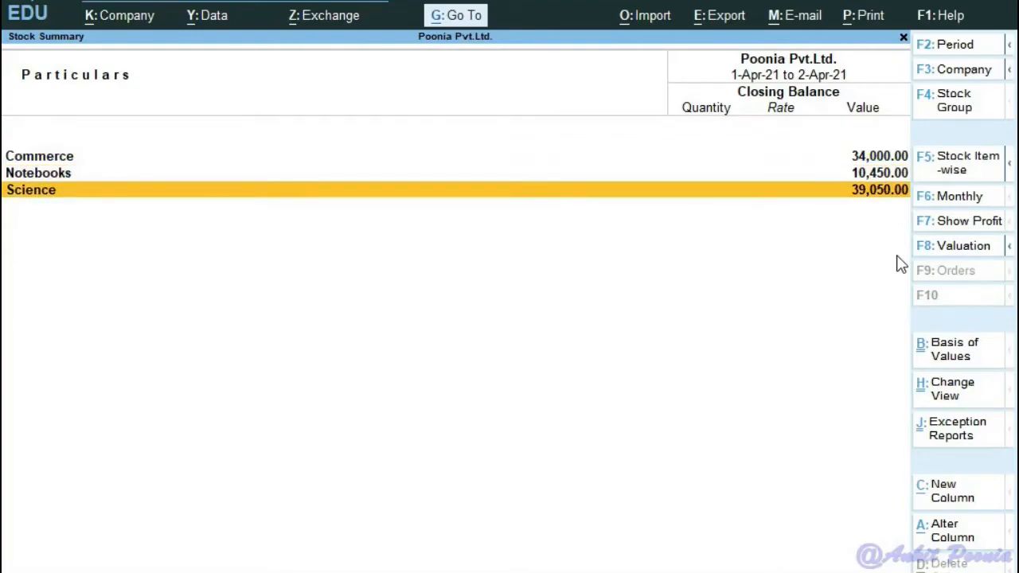
{"action": "key", "text": "Return"}
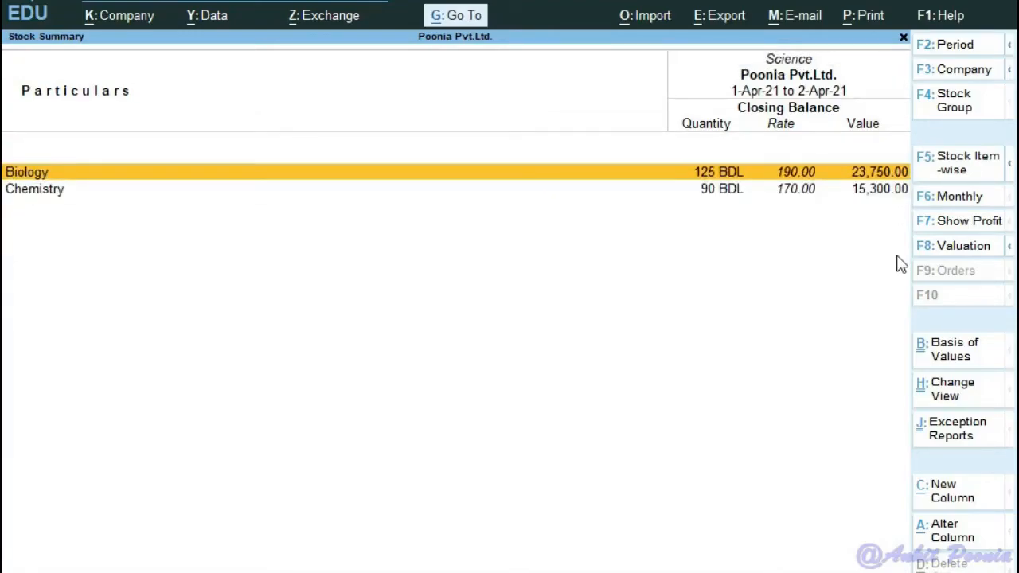
{"action": "key", "text": "Down"}
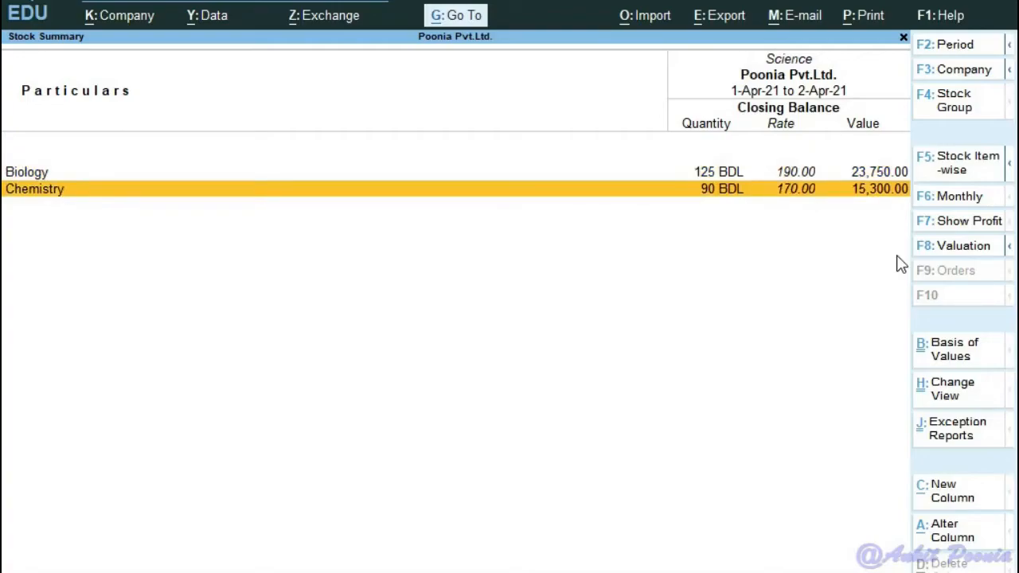
{"action": "key", "text": "Escape"}
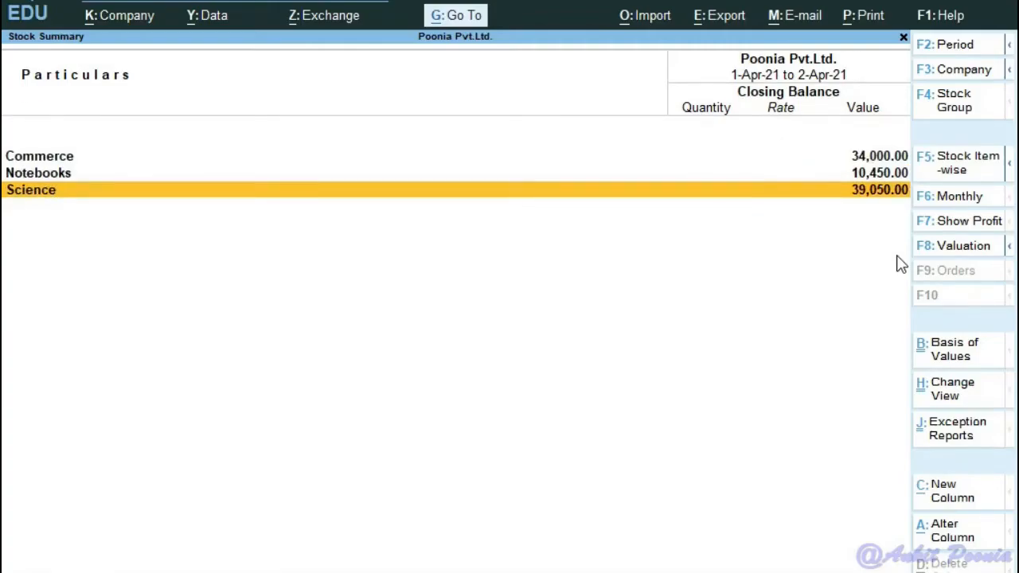
Step: Expand the Stock Summary to item level and drill down from Accounts through April to its purchase voucher, then close the voucher
{"action": "key", "text": "alt+F5"}
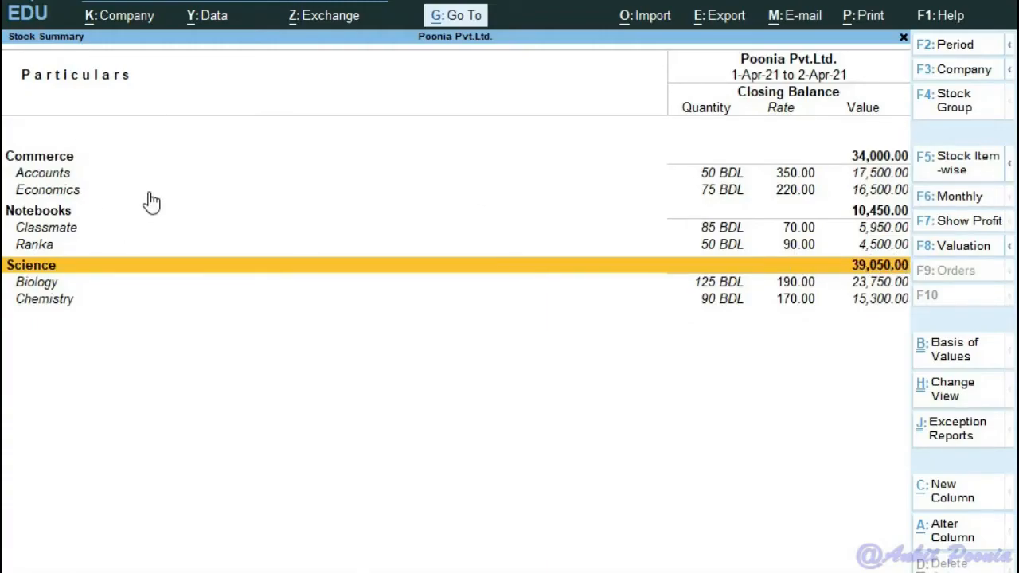
{"action": "key", "text": "Up"}
{"action": "key", "text": "Up"}
{"action": "key", "text": "Up"}
{"action": "key", "text": "Up"}
{"action": "key", "text": "Up"}
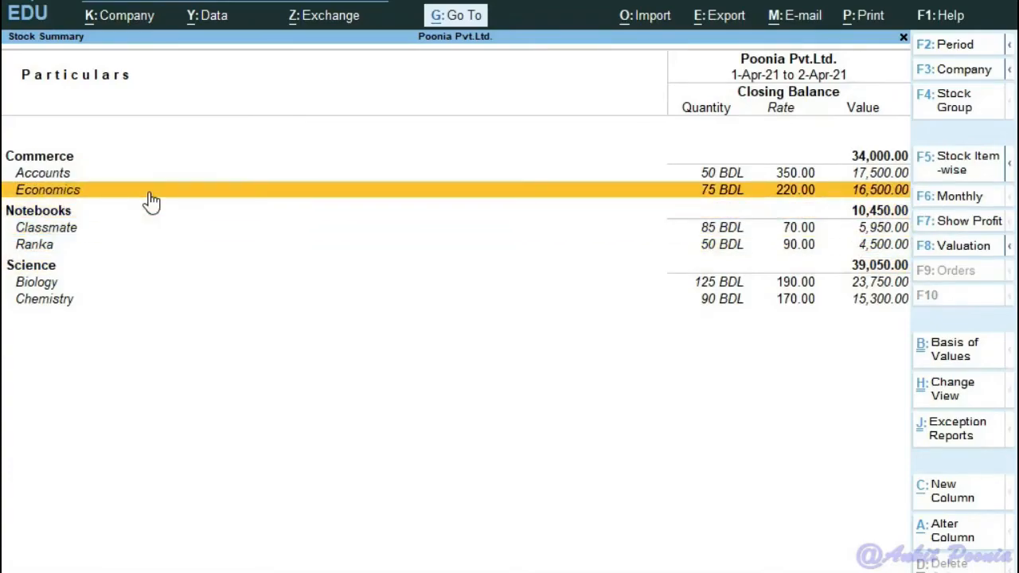
{"action": "key", "text": "Return"}
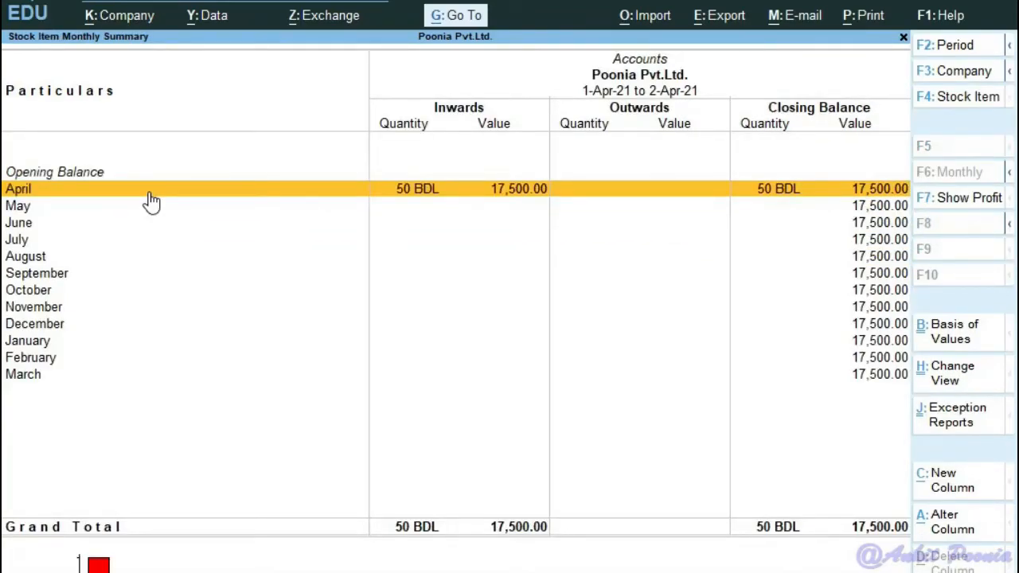
{"action": "key", "text": "Return"}
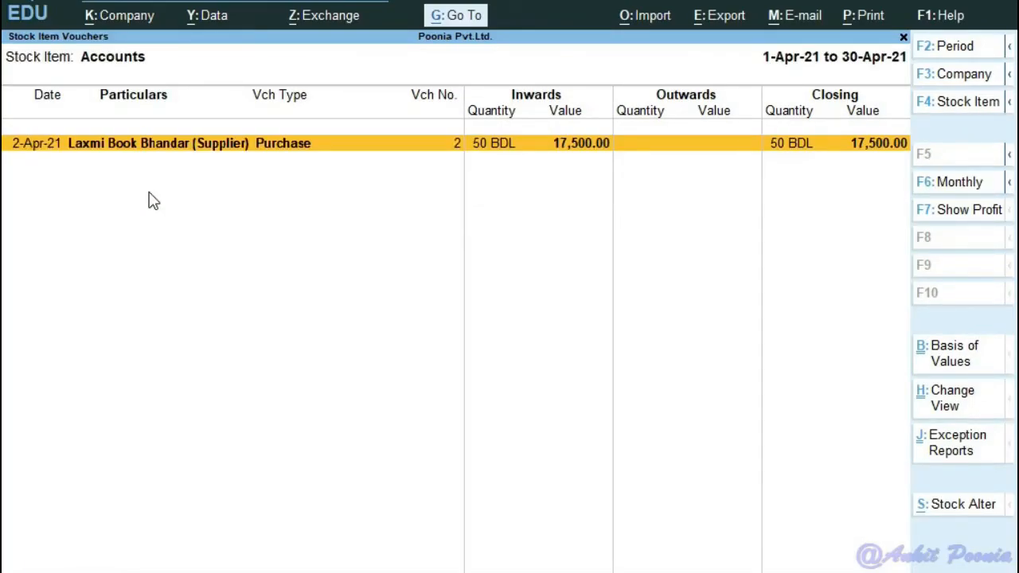
{"action": "key", "text": "Return"}
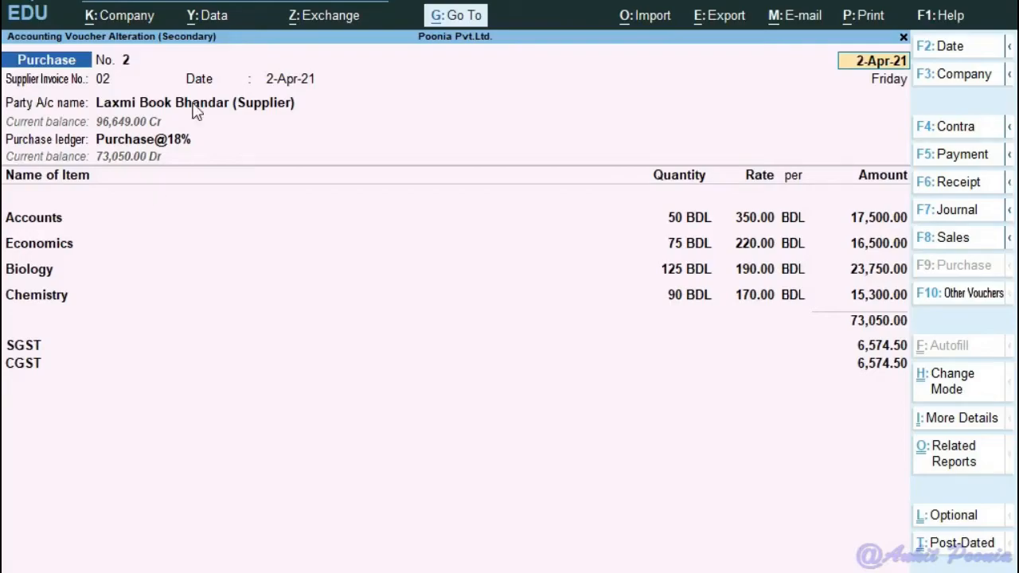
{"action": "key", "text": "BackSpace"}
{"action": "key", "text": "Escape"}
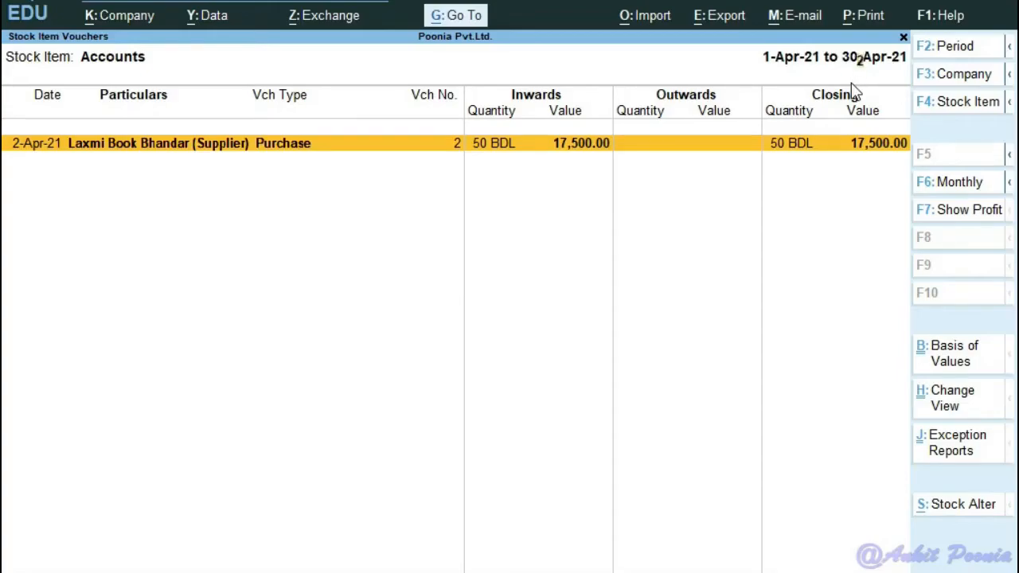
Step: Reopen purchase voucher 2 from the Accounts stock item to review its SGST and CGST lines, and return to the Gateway of Tally
{"action": "key", "text": "Return"}
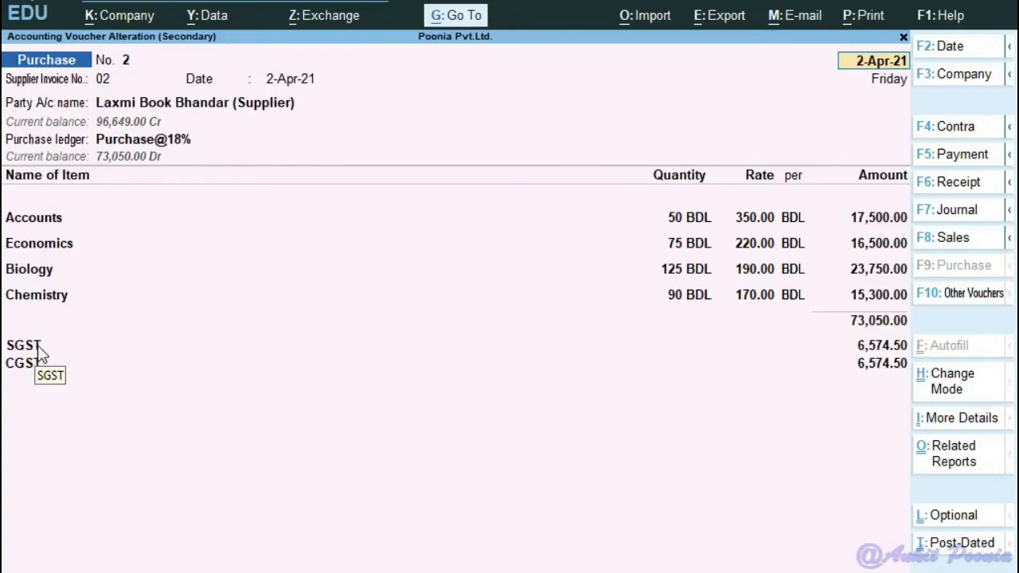
{"action": "key", "text": "Escape"}
{"action": "key", "text": "Escape"}
{"action": "key", "text": "Escape"}
{"action": "key", "text": "Escape"}
{"action": "key", "text": "Escape"}
{"action": "key", "text": "Escape"}
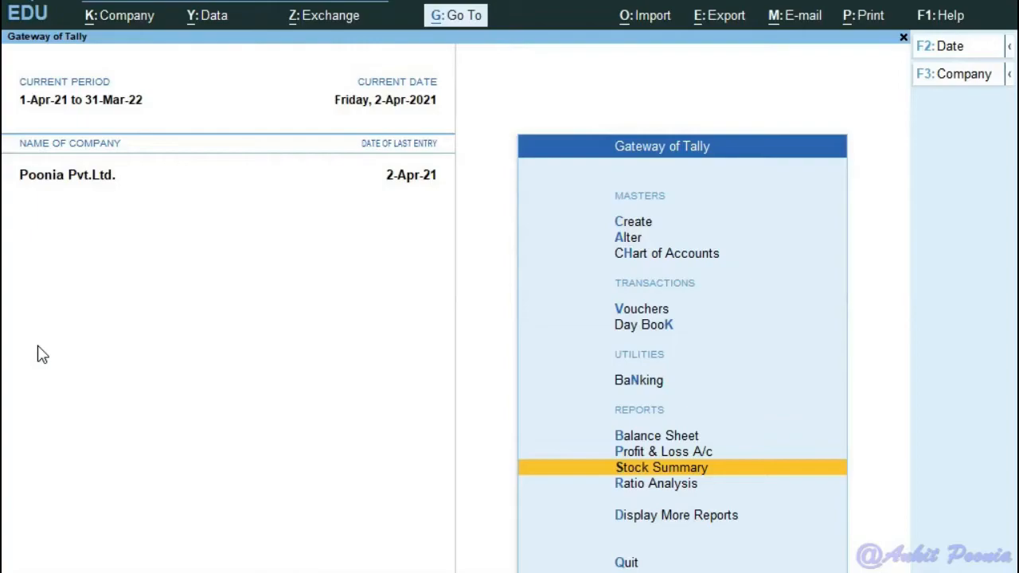
Step: Open the Balance Sheet in detailed view and examine Duties & Taxes and Sundry Creditors under Current Liabilities
{"action": "key", "text": "Up"}
{"action": "key", "text": "Up"}
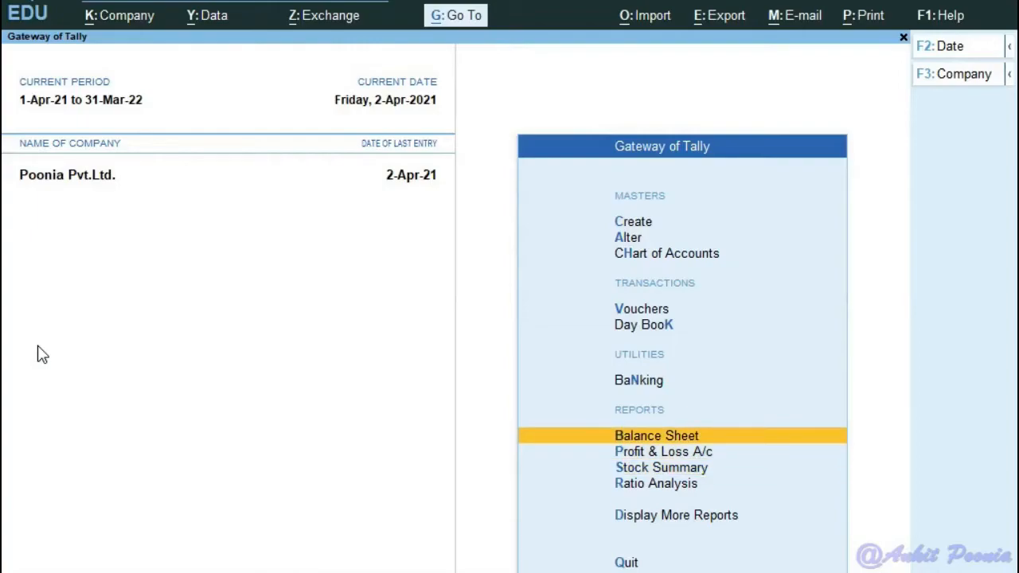
{"action": "key", "text": "Return"}
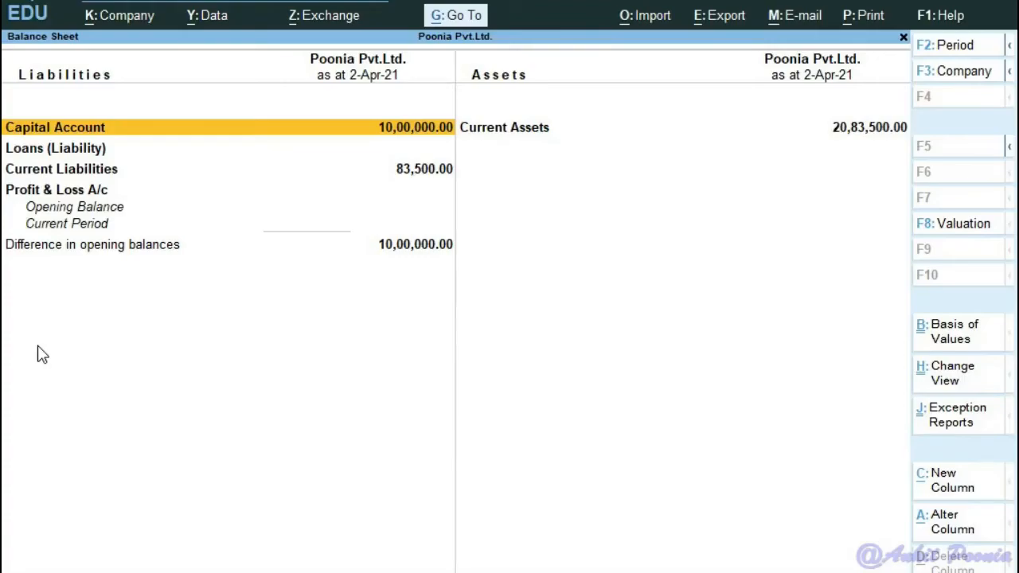
{"action": "key", "text": "alt+F5"}
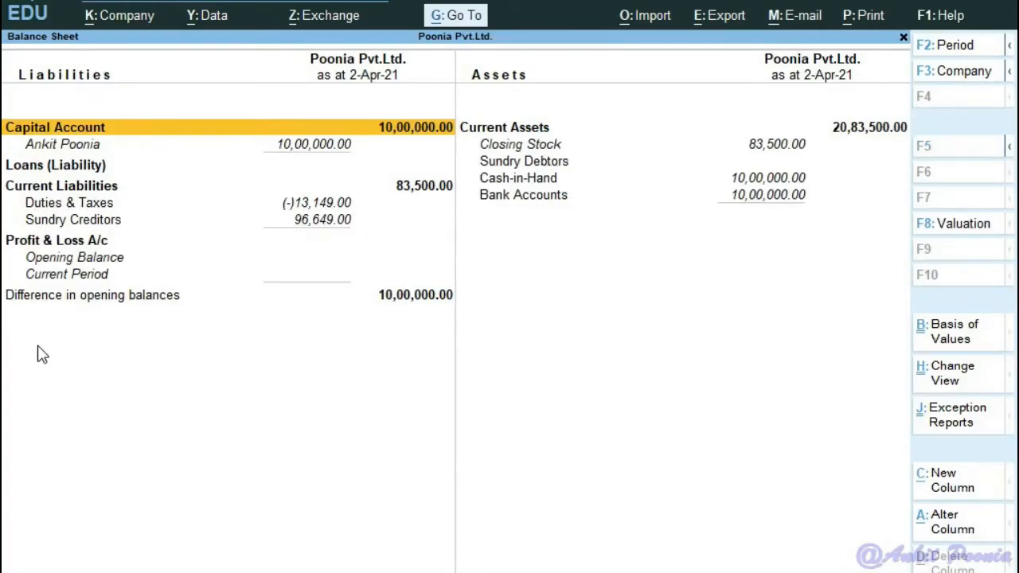
{"action": "key", "text": "Down"}
{"action": "key", "text": "Down"}
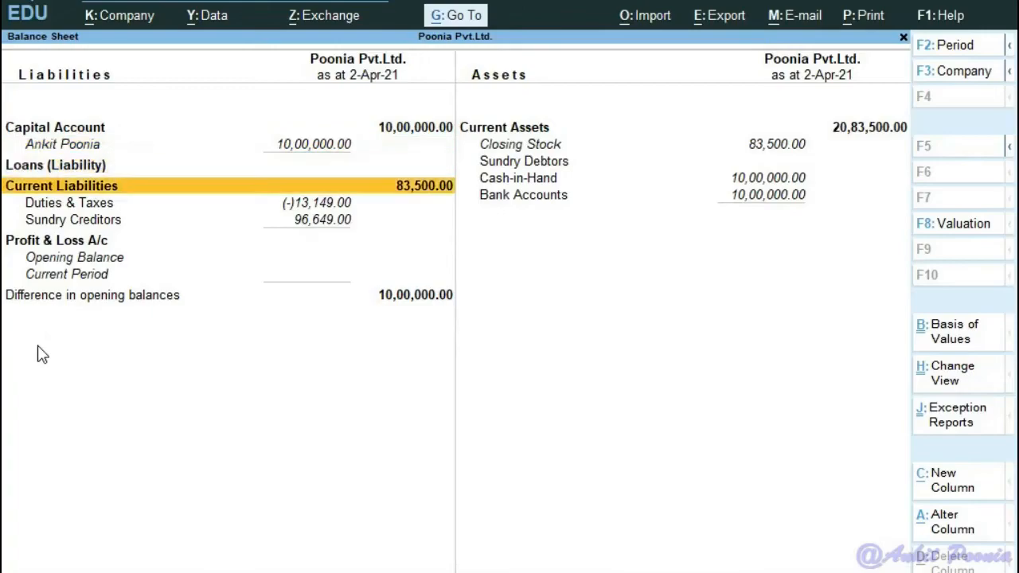
{"action": "key", "text": "Down"}
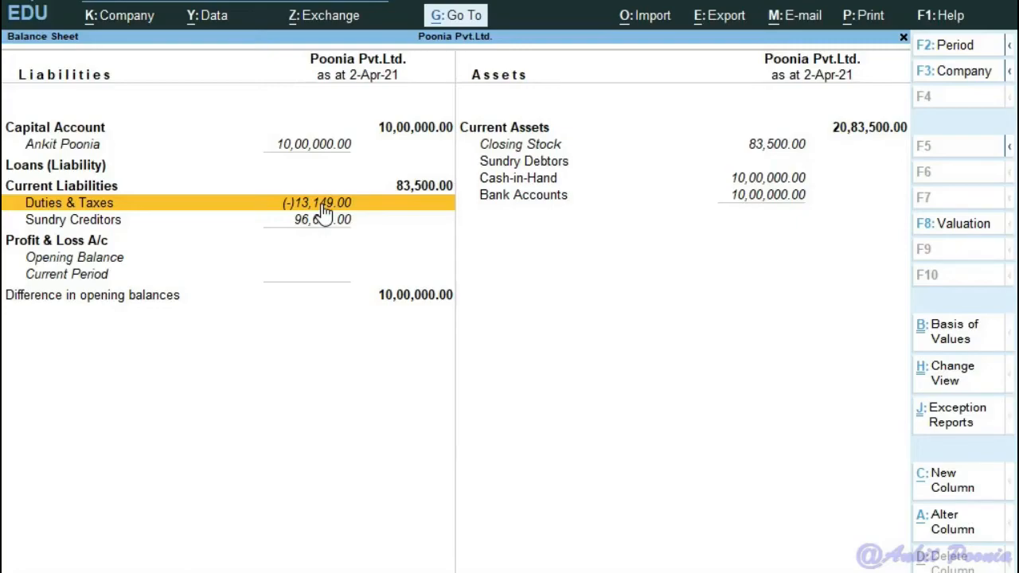
{"action": "key", "text": "Down"}
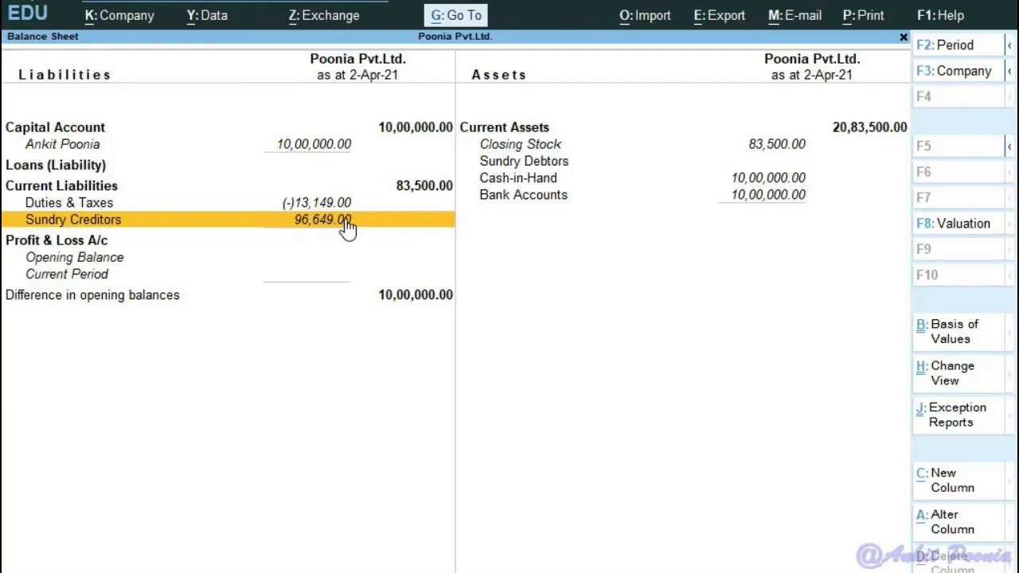
Step: Drill down from Sundry Creditors to the April vouchers of Laxmi Book Bhandar (Supplier), then return to the Gateway of Tally
{"action": "left_click", "coordinate": [348, 228]}
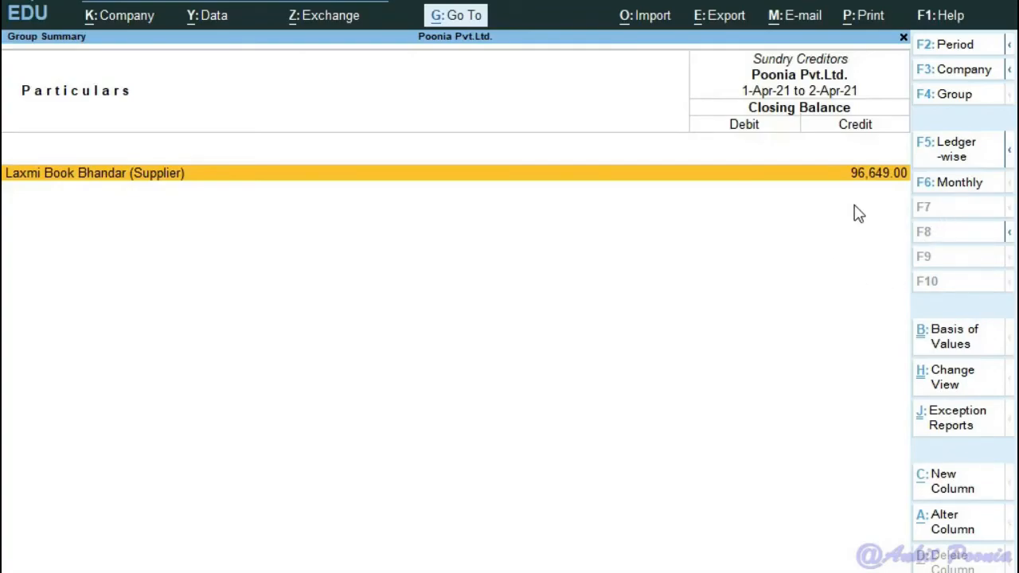
{"action": "key", "text": "Return"}
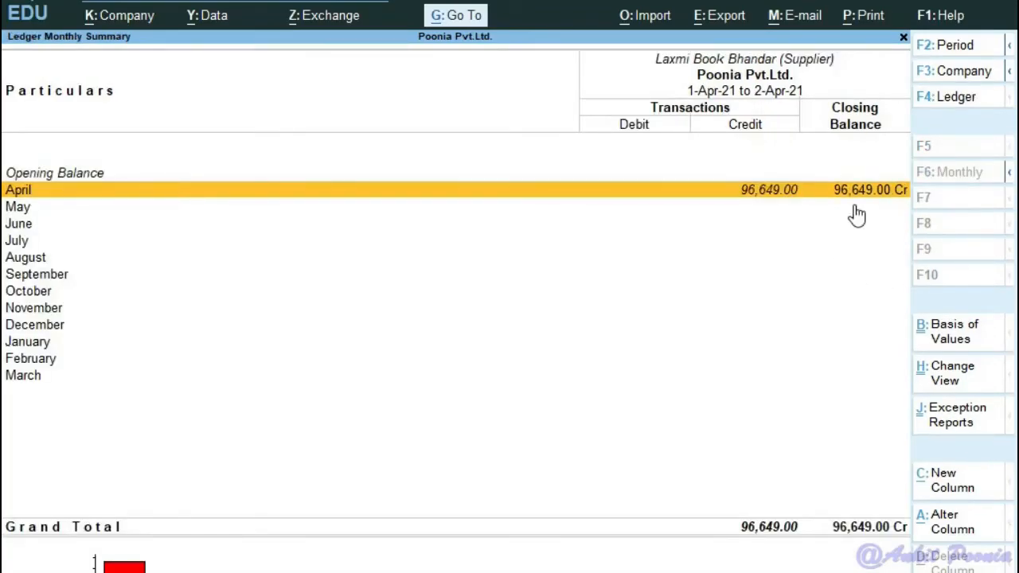
{"action": "key", "text": "Return"}
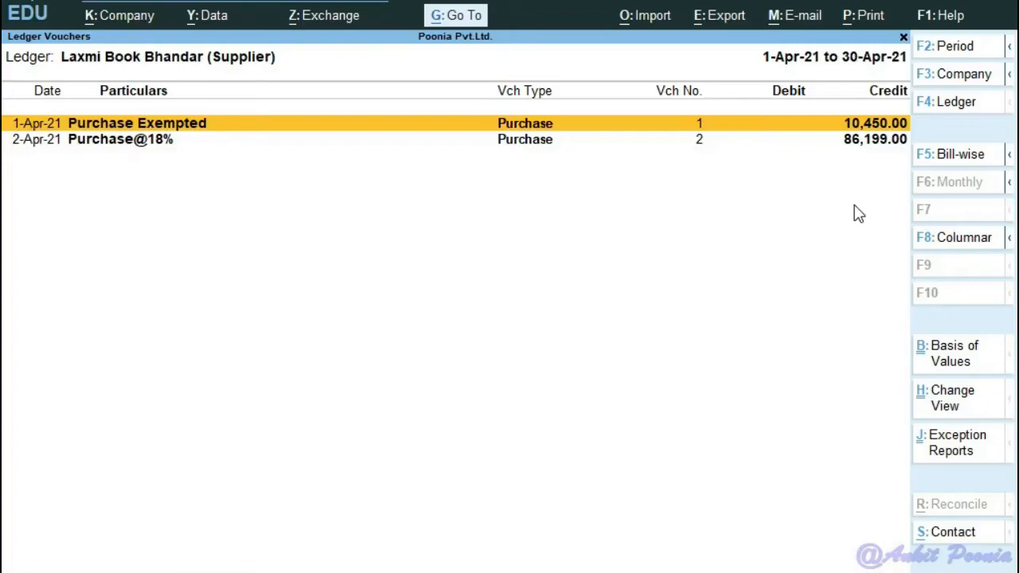
{"action": "key", "text": "Escape"}
{"action": "key", "text": "Escape"}
{"action": "key", "text": "Escape"}
{"action": "key", "text": "Escape"}
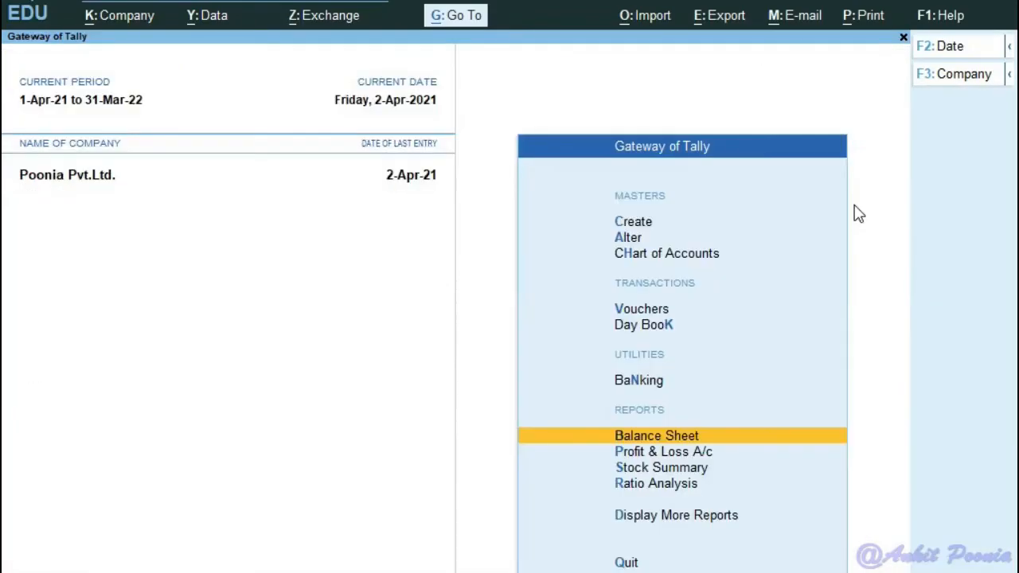
{"action": "key", "text": "n"}
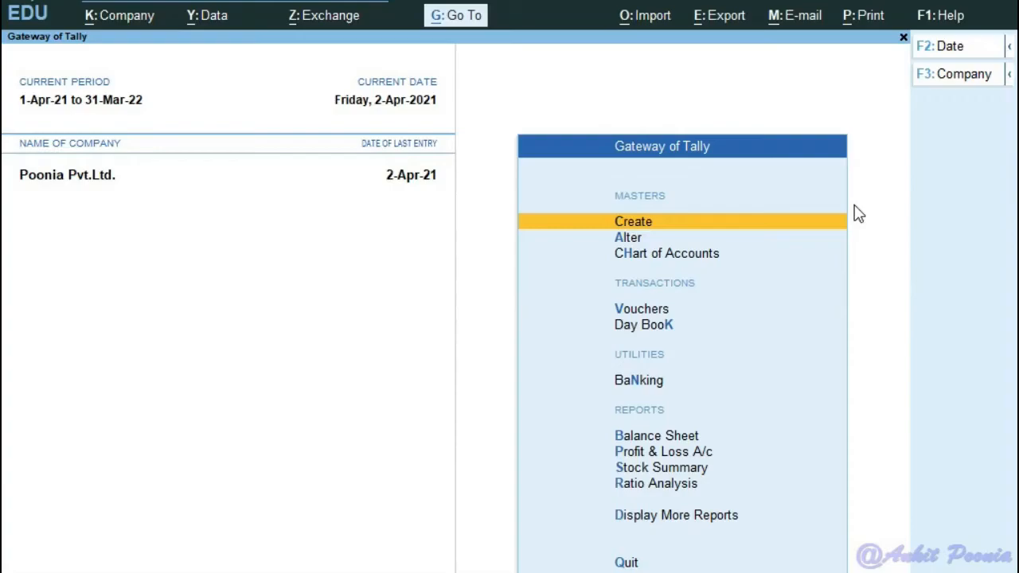
Step: Find the GST reports through Go To by searching for "Gst" and open GSTR-2
{"action": "key", "text": "alt+g"}
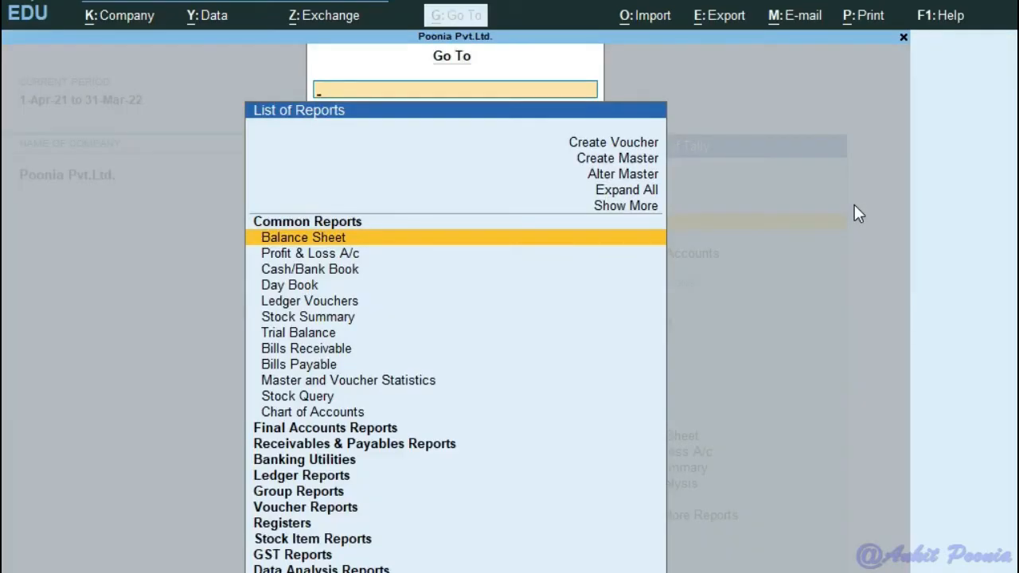
{"action": "key", "text": "Down"}
{"action": "key", "text": "Down"}
{"action": "key", "text": "Down"}
{"action": "key", "text": "Down"}
{"action": "key", "text": "Down"}
{"action": "key", "text": "Down"}
{"action": "key", "text": "Down"}
{"action": "key", "text": "Down"}
{"action": "key", "text": "Down"}
{"action": "key", "text": "Down"}
{"action": "key", "text": "Down"}
{"action": "key", "text": "Down"}
{"action": "key", "text": "Down"}
{"action": "key", "text": "Down"}
{"action": "key", "text": "Down"}
{"action": "key", "text": "Down"}
{"action": "key", "text": "Down"}
{"action": "key", "text": "Down"}
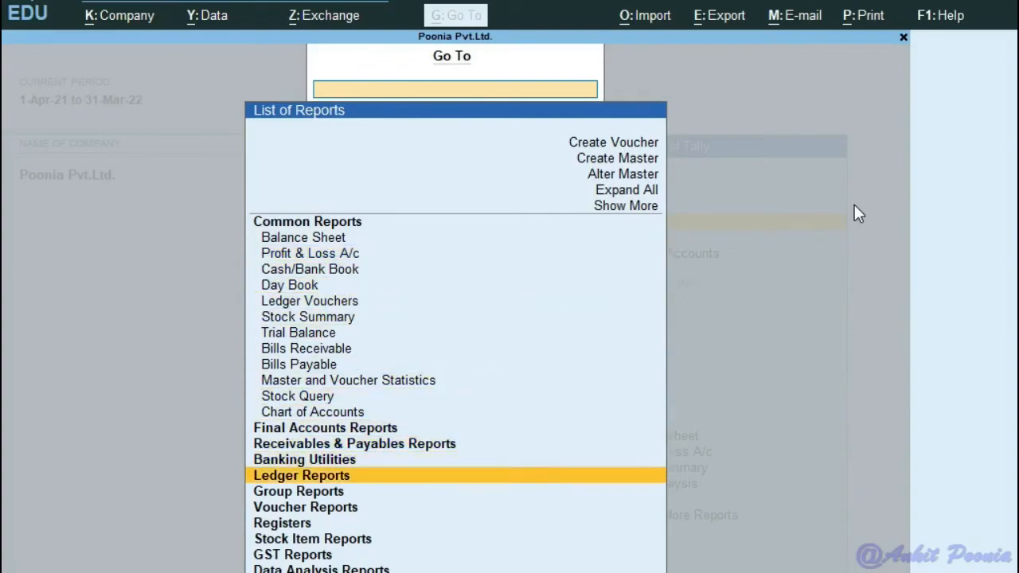
{"action": "key", "text": "Down"}
{"action": "key", "text": "Down"}
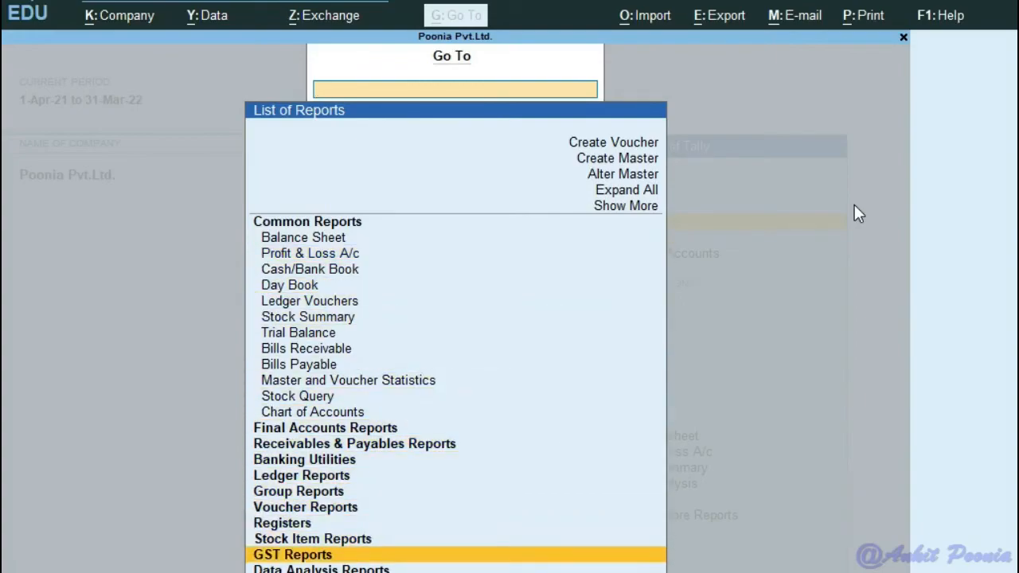
{"action": "type", "text": "Gs"}
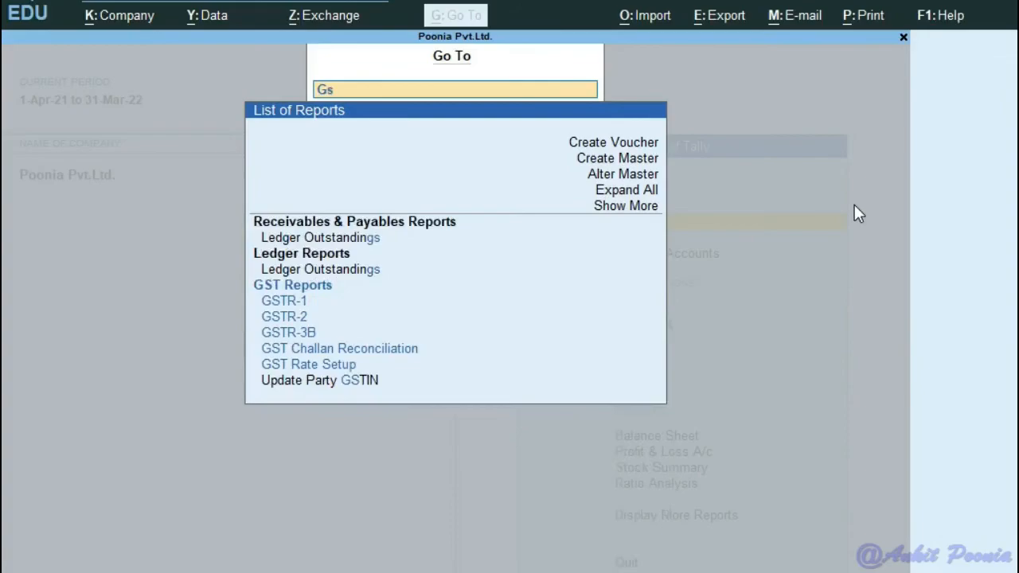
{"action": "type", "text": "t"}
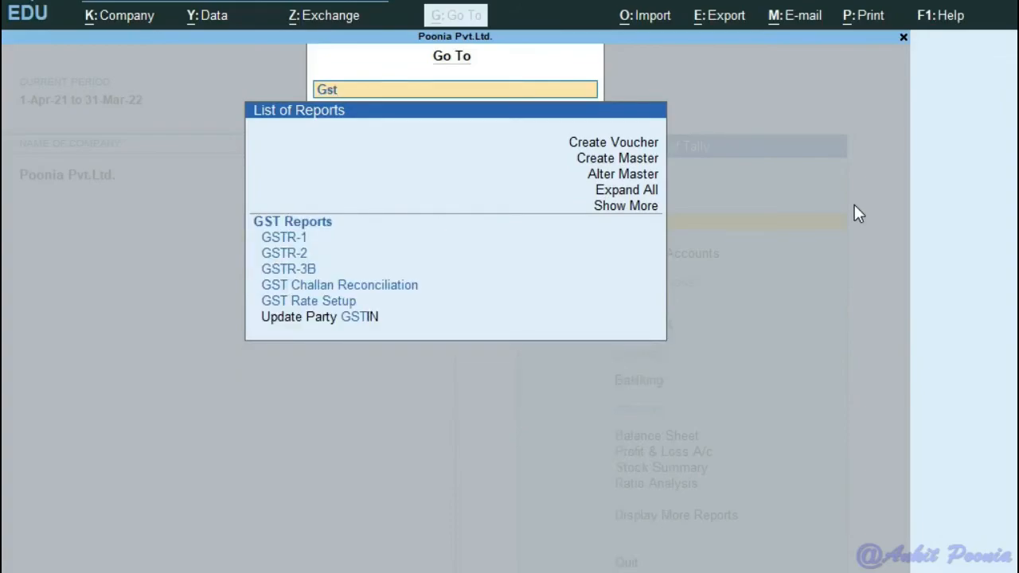
{"action": "key", "text": "Down"}
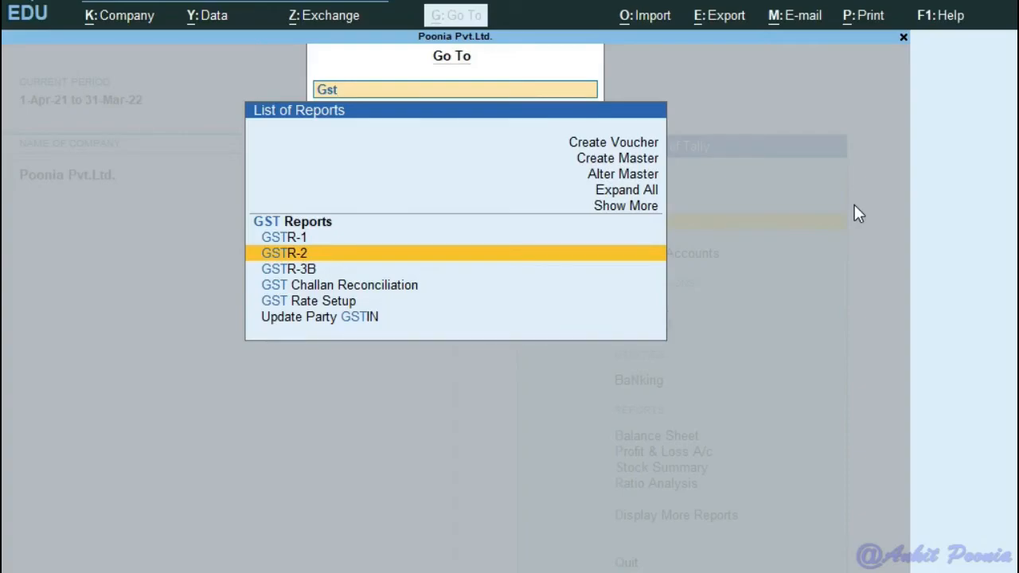
{"action": "key", "text": "Return"}
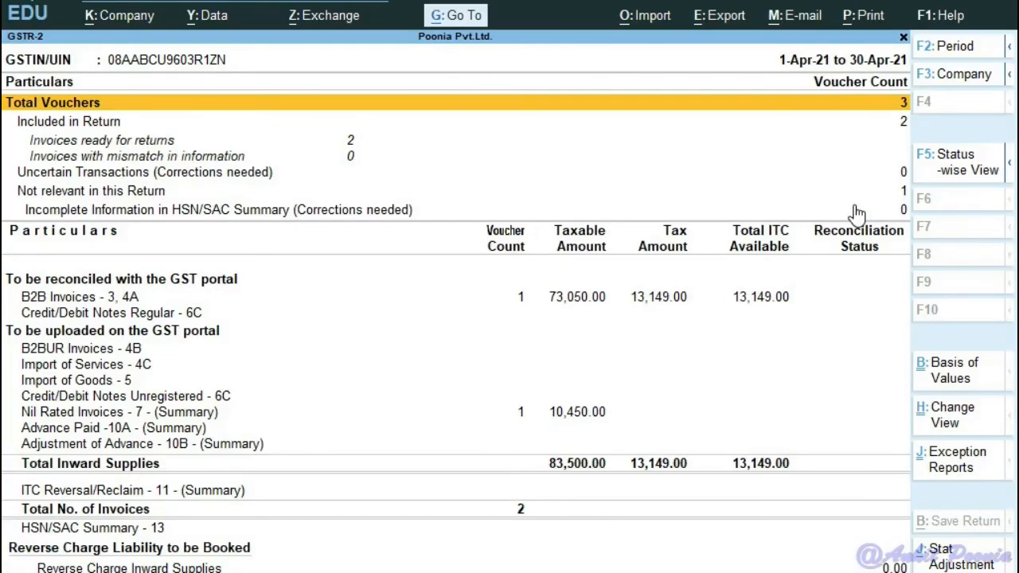
Step: Examine the B2B Invoices - 3, 4A line of GSTR-2 and its supplier details, then close the report
{"action": "key", "text": "Down"}
{"action": "key", "text": "Down"}
{"action": "key", "text": "Down"}
{"action": "key", "text": "Down"}
{"action": "key", "text": "Down"}
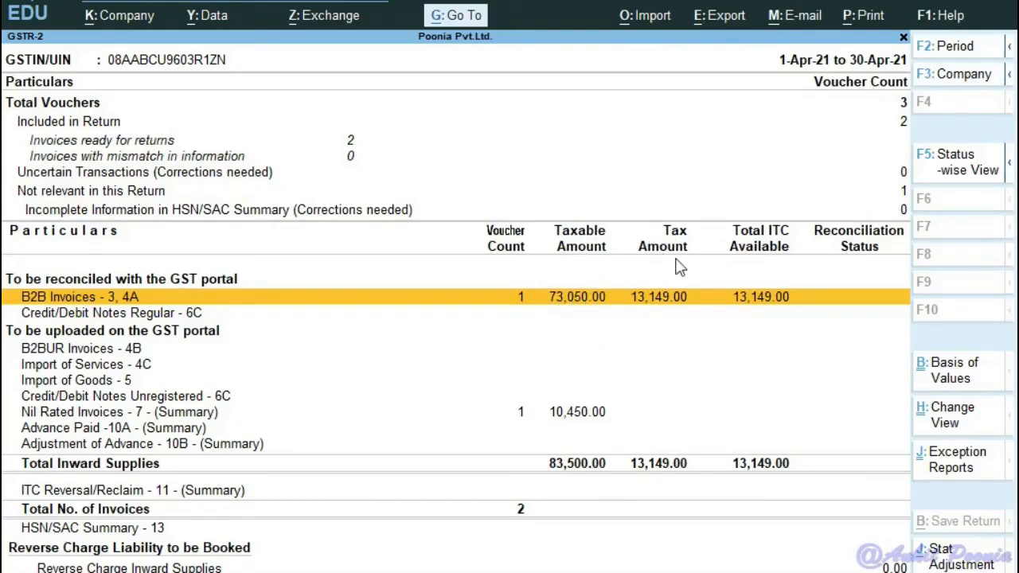
{"action": "left_click", "coordinate": [706, 303]}
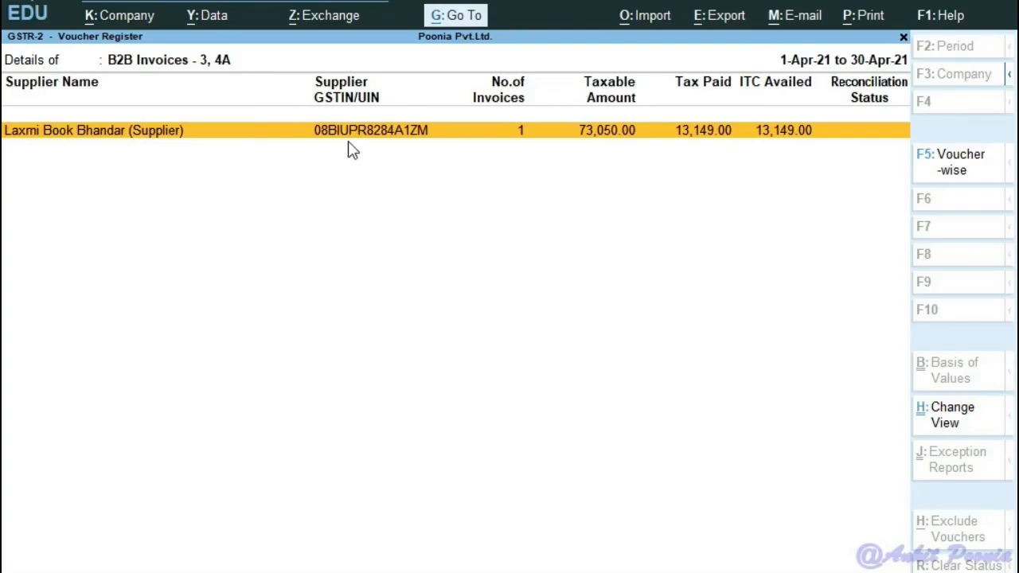
{"action": "key", "text": "Escape"}
{"action": "key", "text": "Up"}
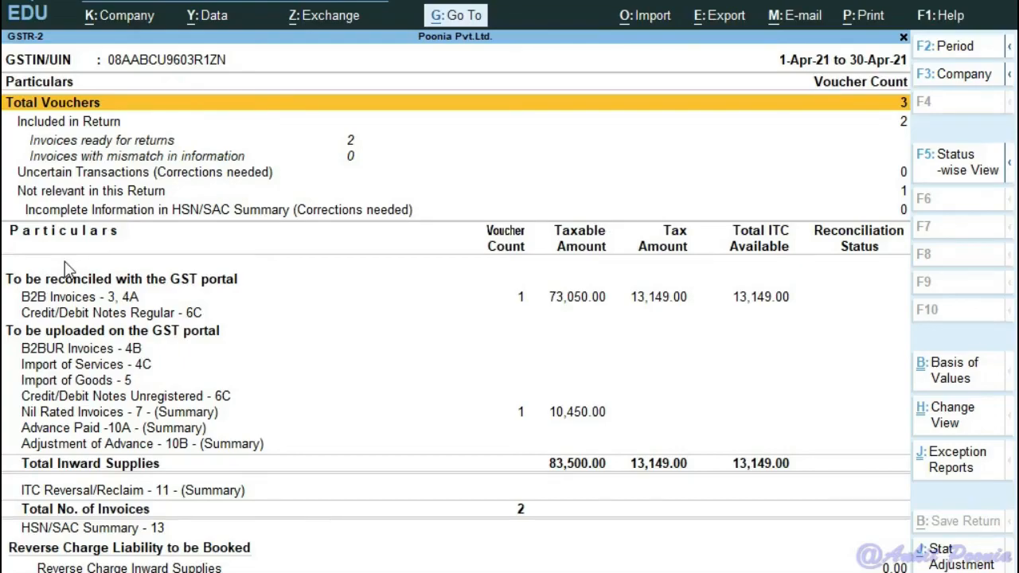
{"action": "key", "text": "Escape"}
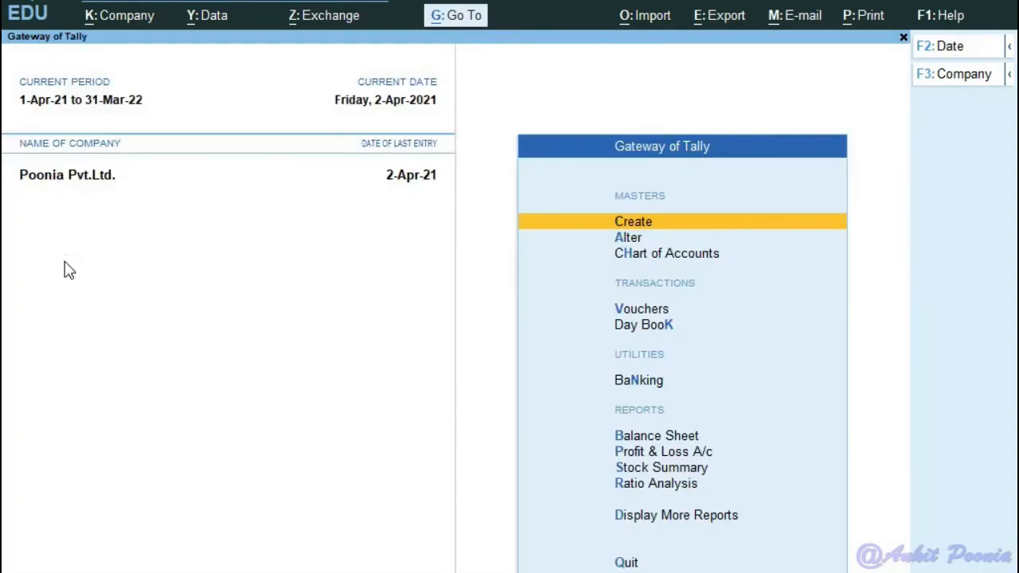
Step: Search the report list for "Gst" through Go To and open GSTR-3B
{"action": "key", "text": "alt+g"}
{"action": "type", "text": "Gst"}
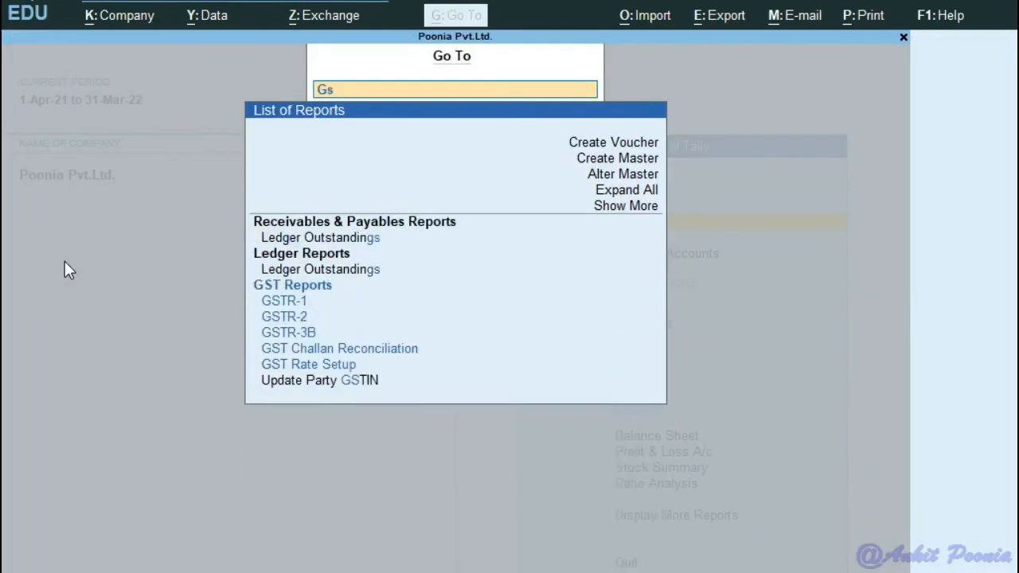
{"action": "key", "text": "Down"}
{"action": "key", "text": "Down"}
{"action": "key", "text": "Down"}
{"action": "key", "text": "Down"}
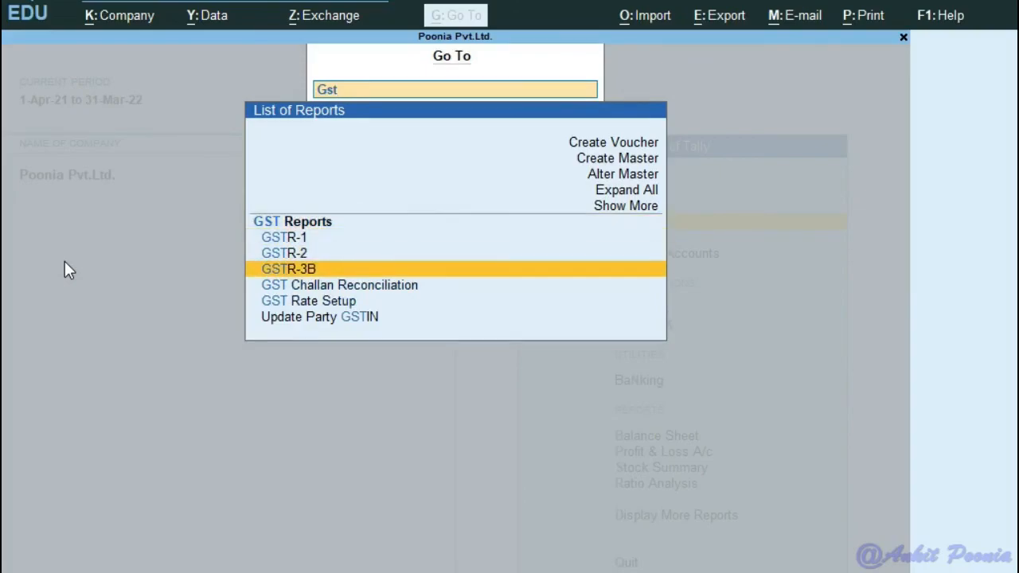
{"action": "key", "text": "Return"}
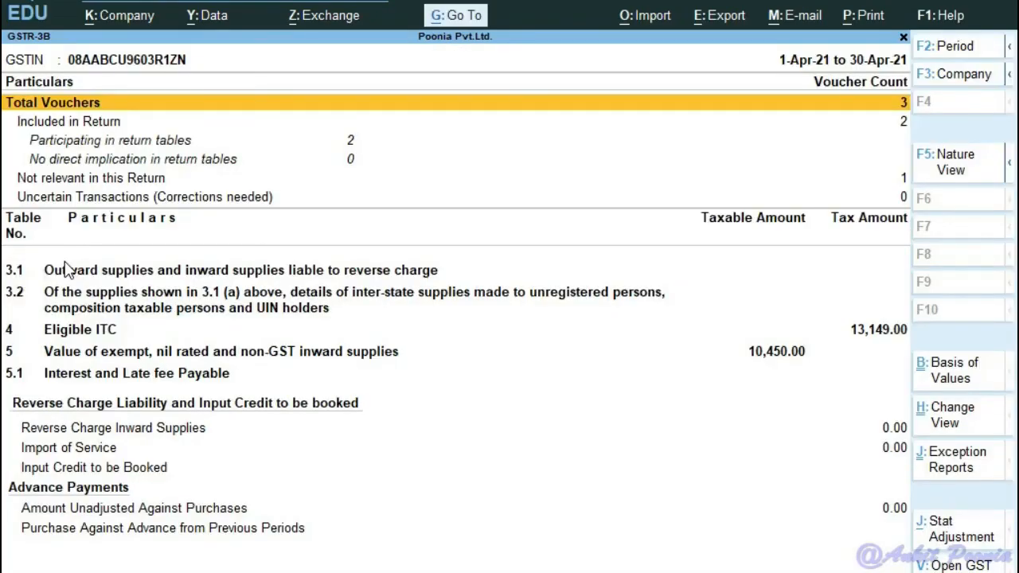
Step: Examine the Eligible ITC tax amount in table 4 of GSTR-3B, then return to the Gateway of Tally
{"action": "key", "text": "Down"}
{"action": "key", "text": "Down"}
{"action": "key", "text": "Down"}
{"action": "key", "text": "Down"}
{"action": "key", "text": "Down"}
{"action": "key", "text": "Down"}
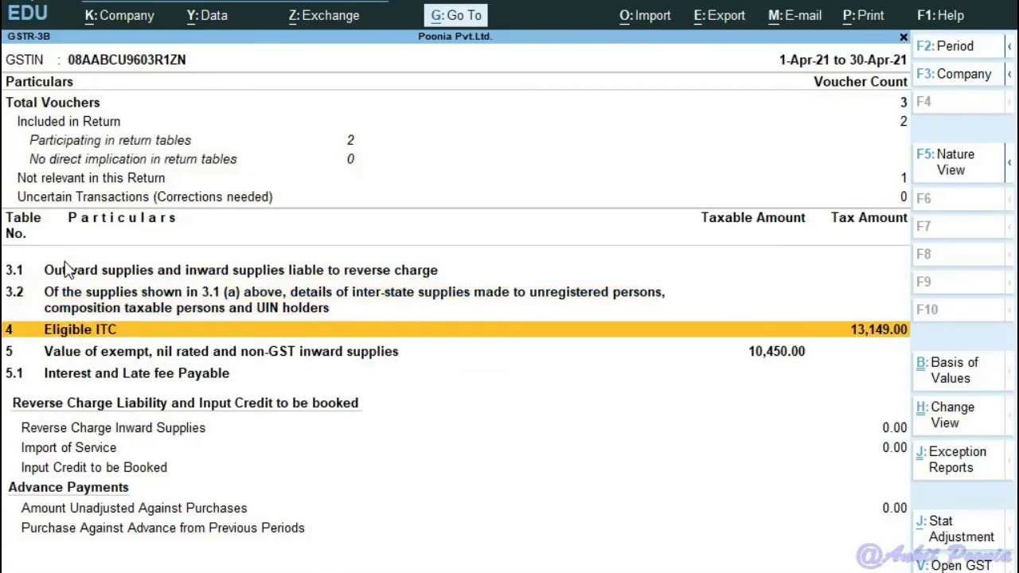
{"action": "key", "text": "Return"}
{"action": "key", "text": "Return"}
{"action": "key", "text": "Escape"}
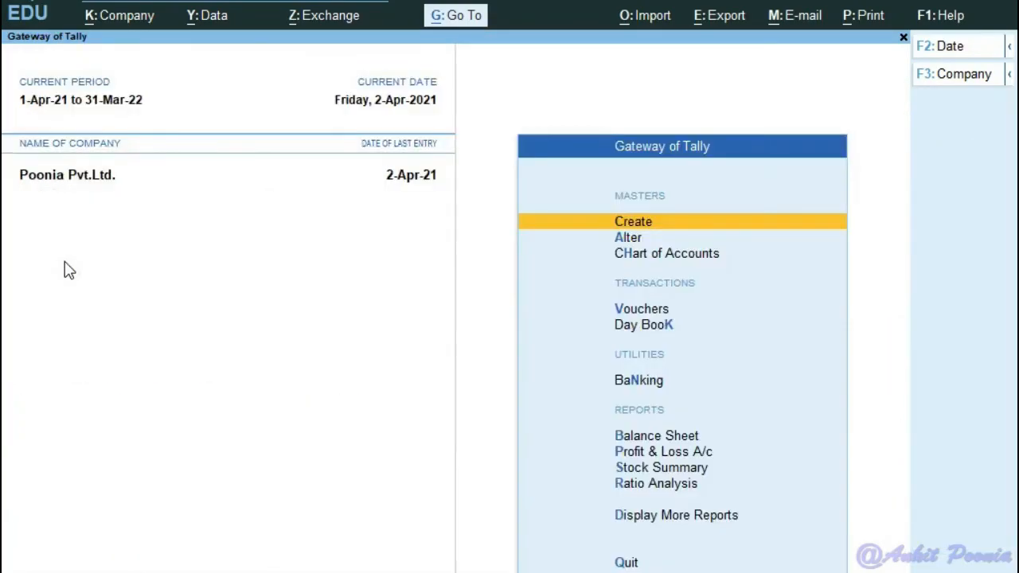